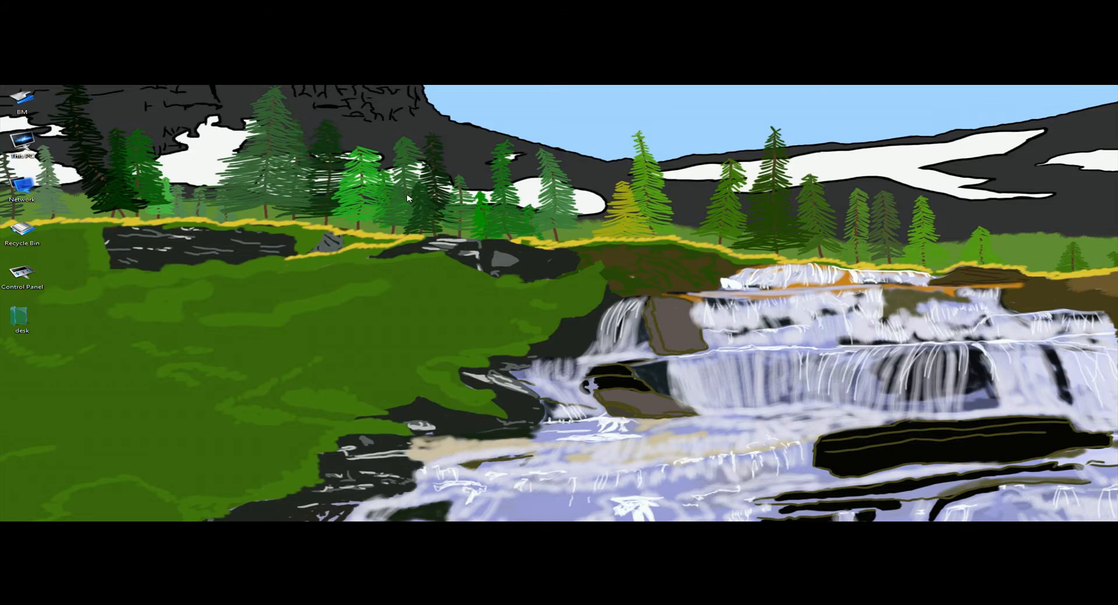
- Create a desktop folder named "animtion" and open it
right_click(335, 204)
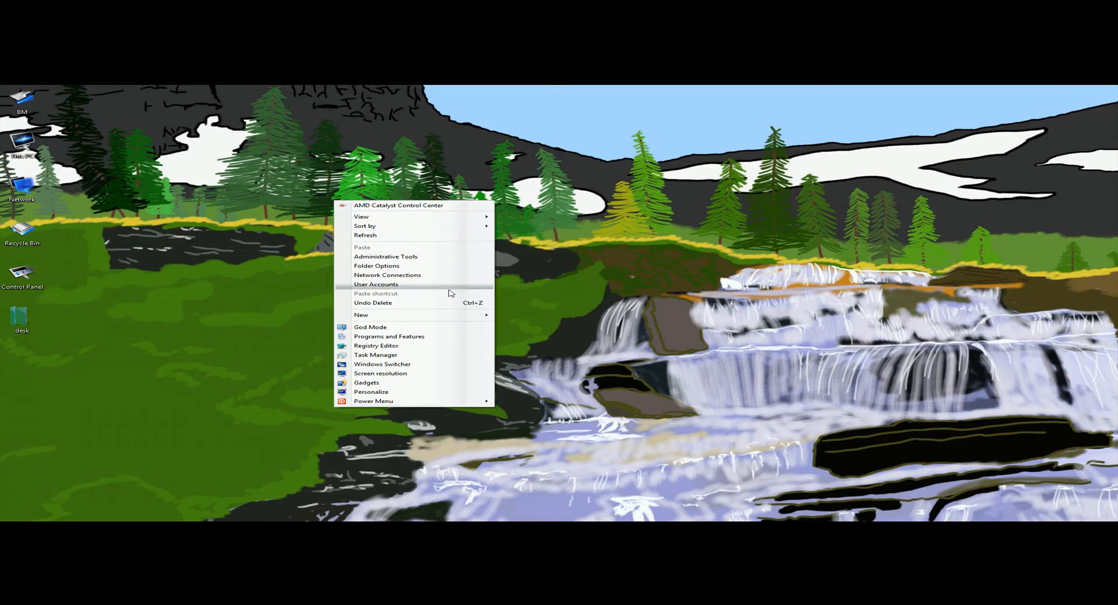
mouse_move(446, 318)
left_click(522, 315)
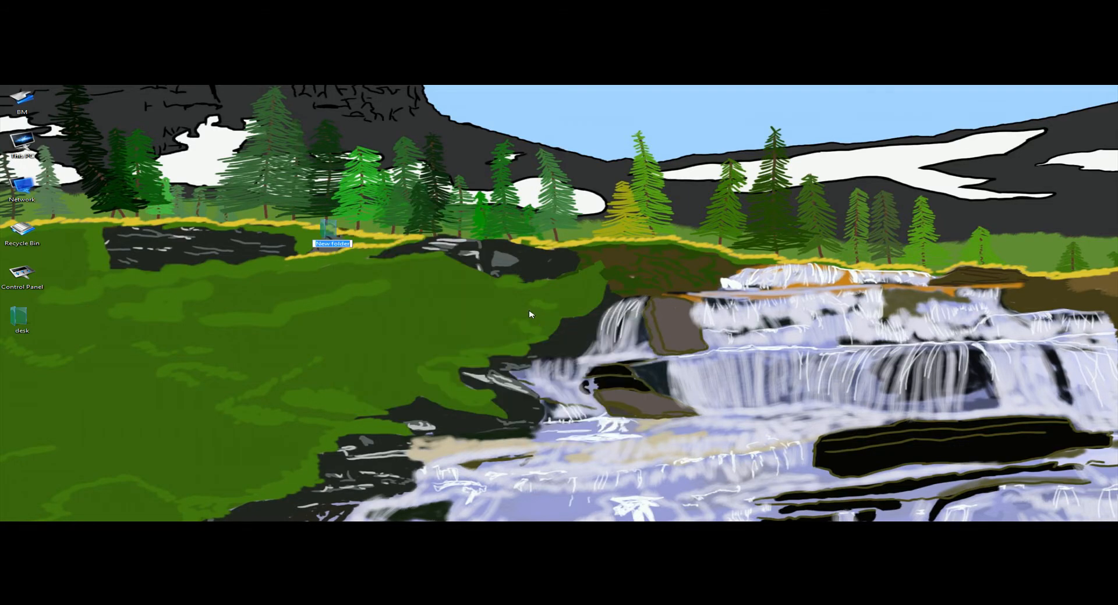
key("BackSpace")
type("animtion")
key("Return")
key("Return")
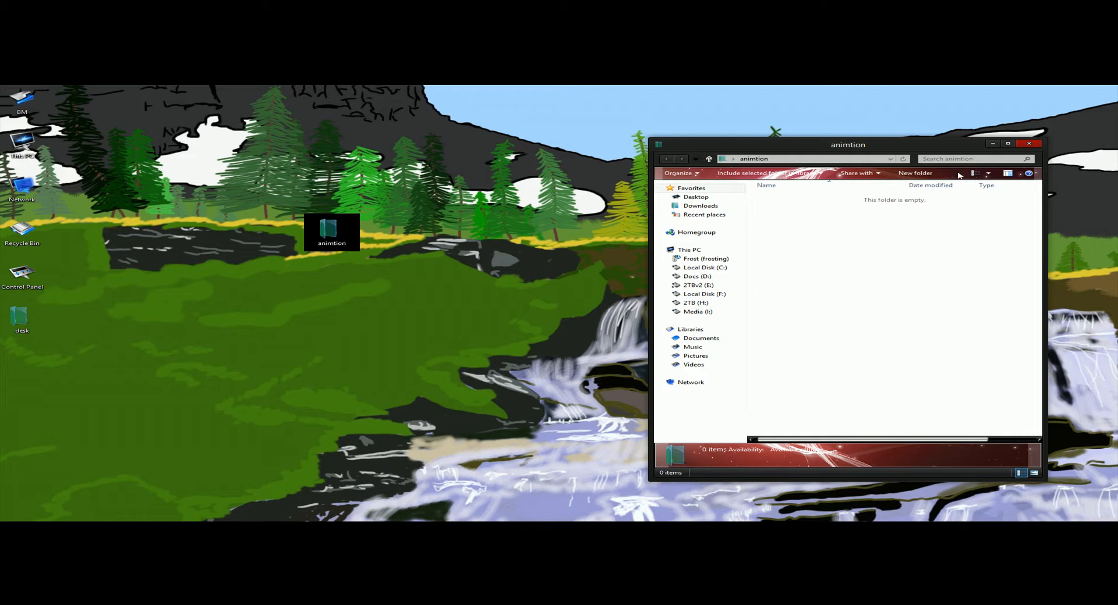
- Switch to Photoshop and create a new document from the Film & Video preset at size HDTV 1080p/29.97
key("alt+Tab")
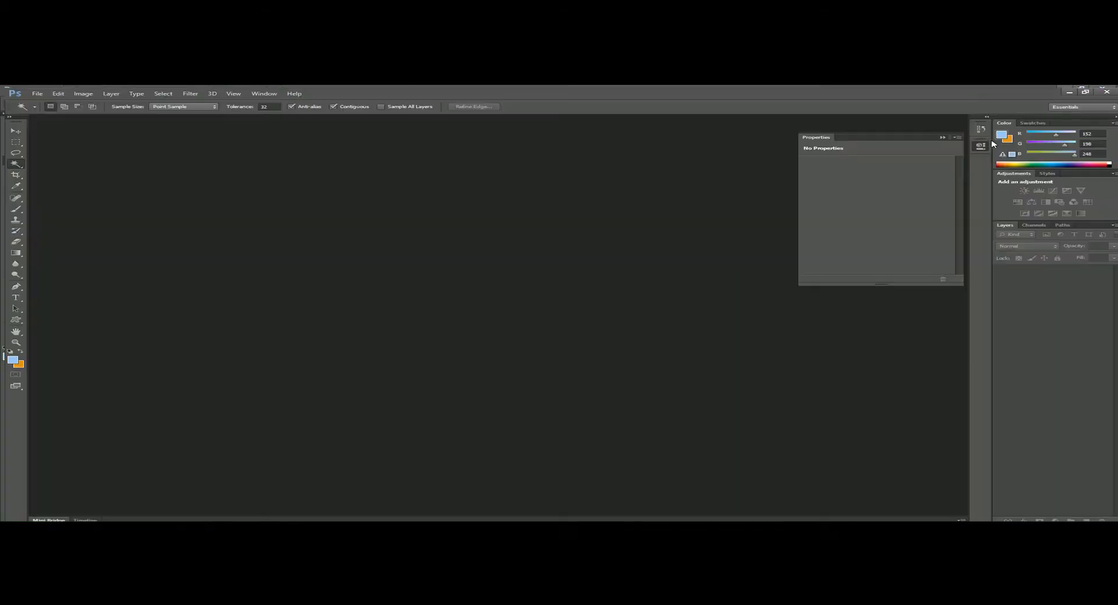
left_click(32, 91)
left_click(44, 100)
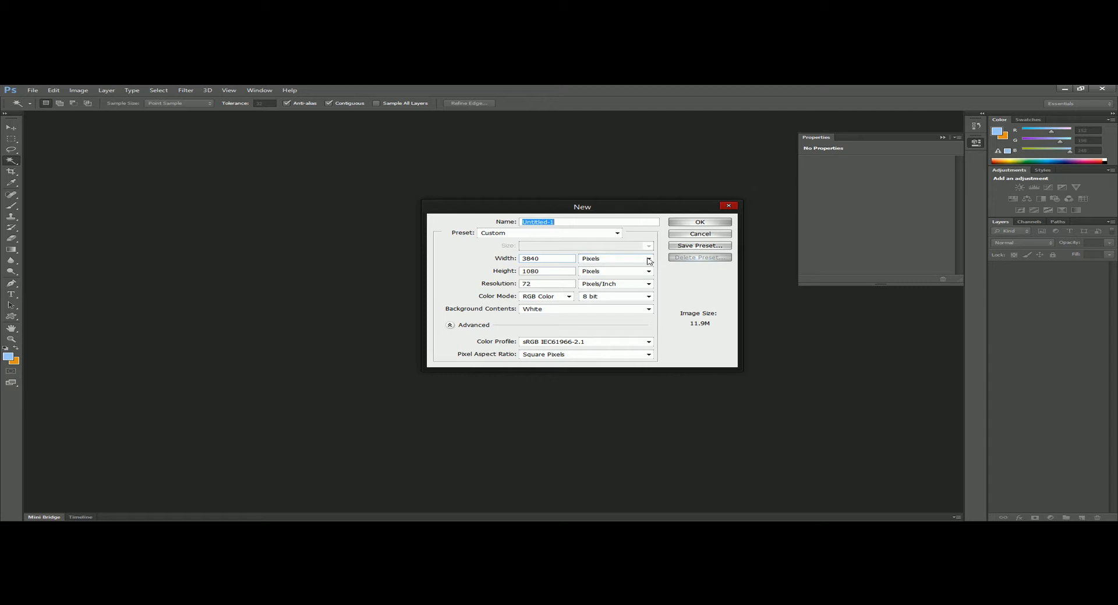
left_click(553, 258)
left_click(608, 234)
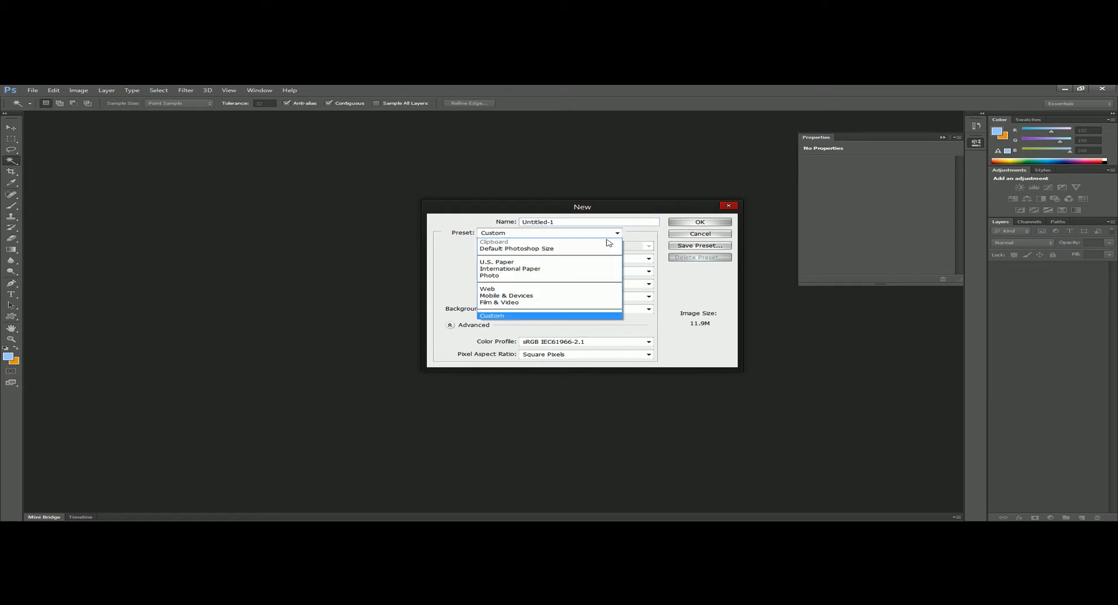
left_click(606, 304)
left_click(614, 246)
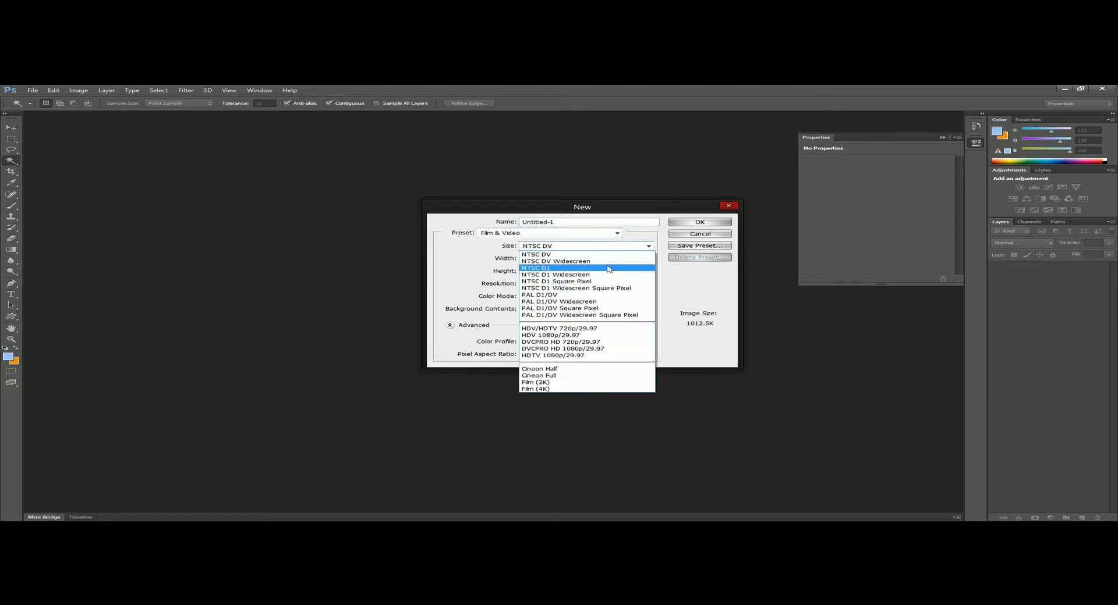
left_click(588, 354)
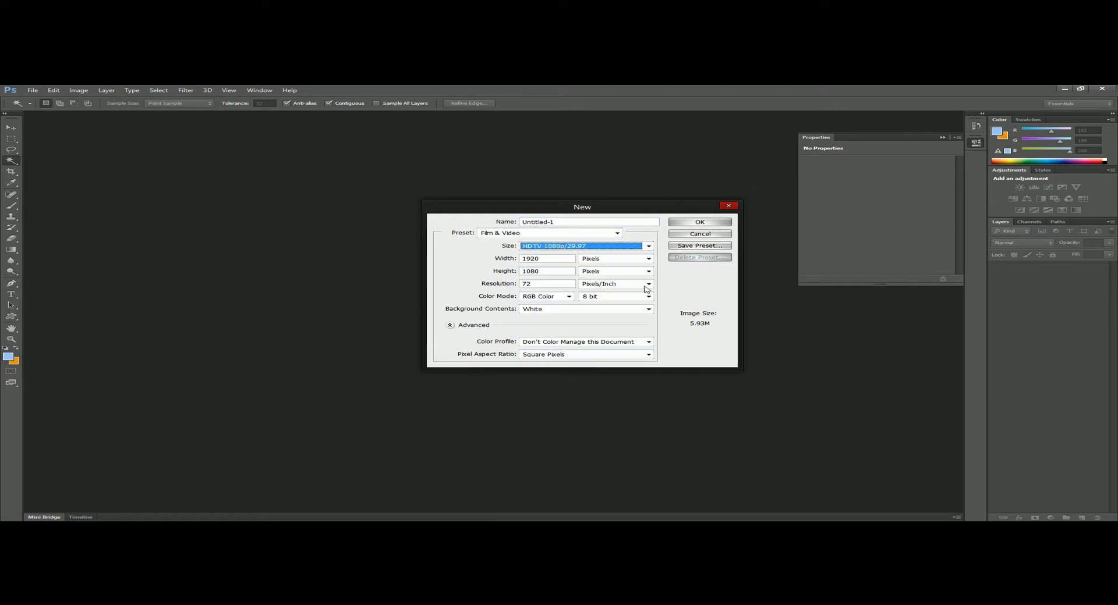
left_click(701, 222)
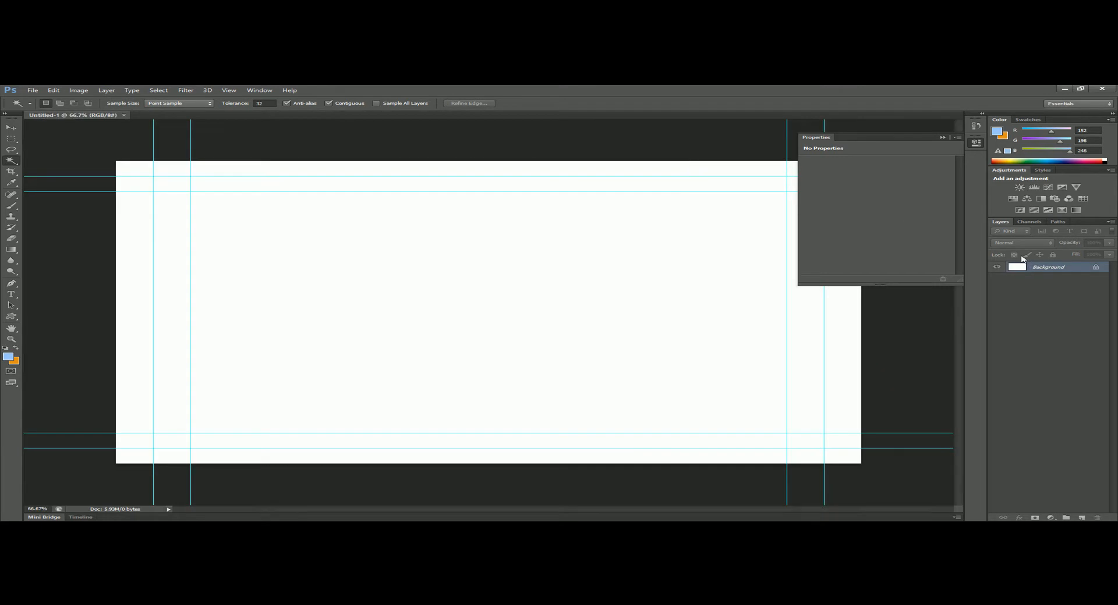
- Convert the Background into a regular layer named Layer 0 and hide the guides by turning off extras
double_click(1049, 267)
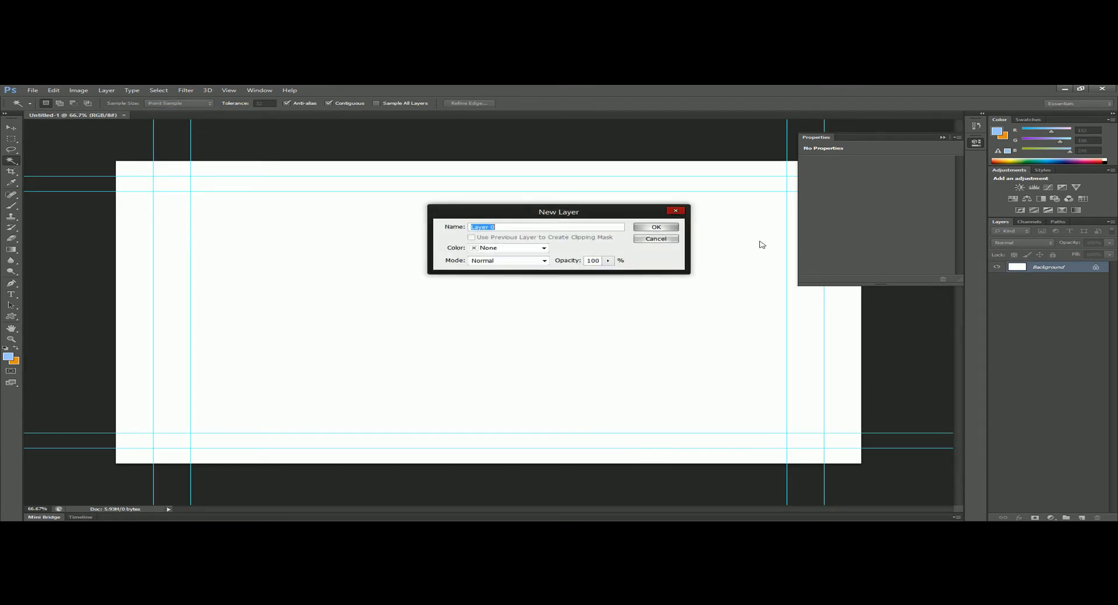
left_click(670, 228)
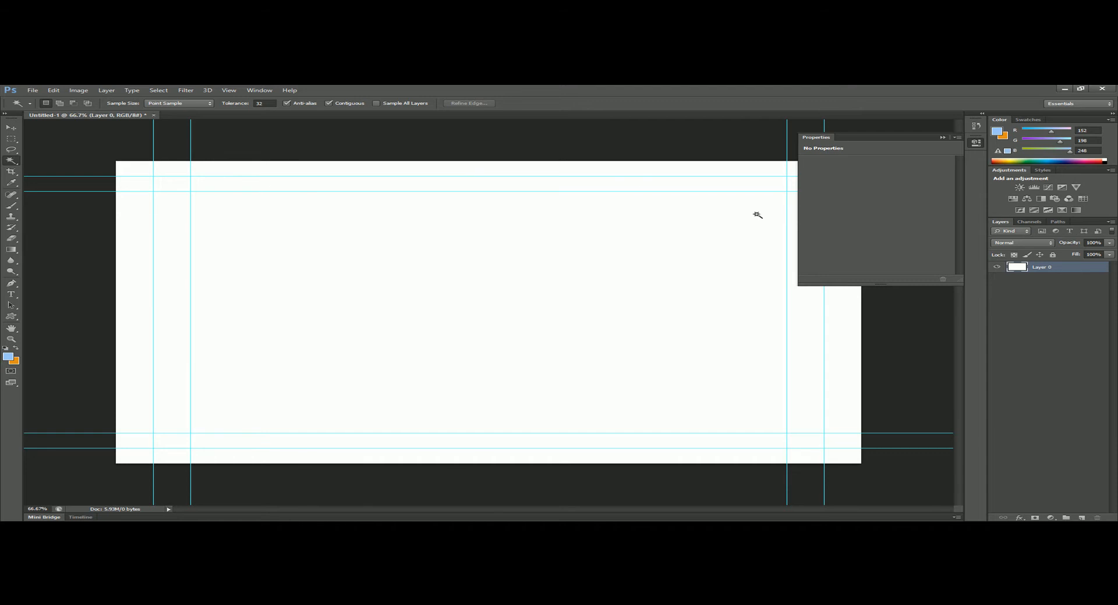
left_click(228, 91)
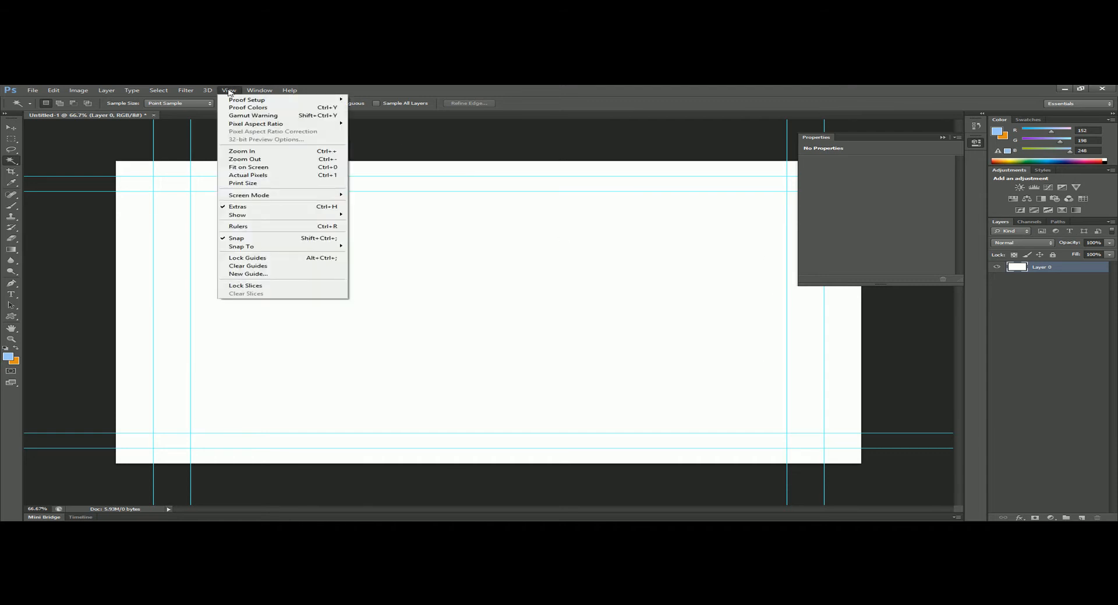
left_click(243, 208)
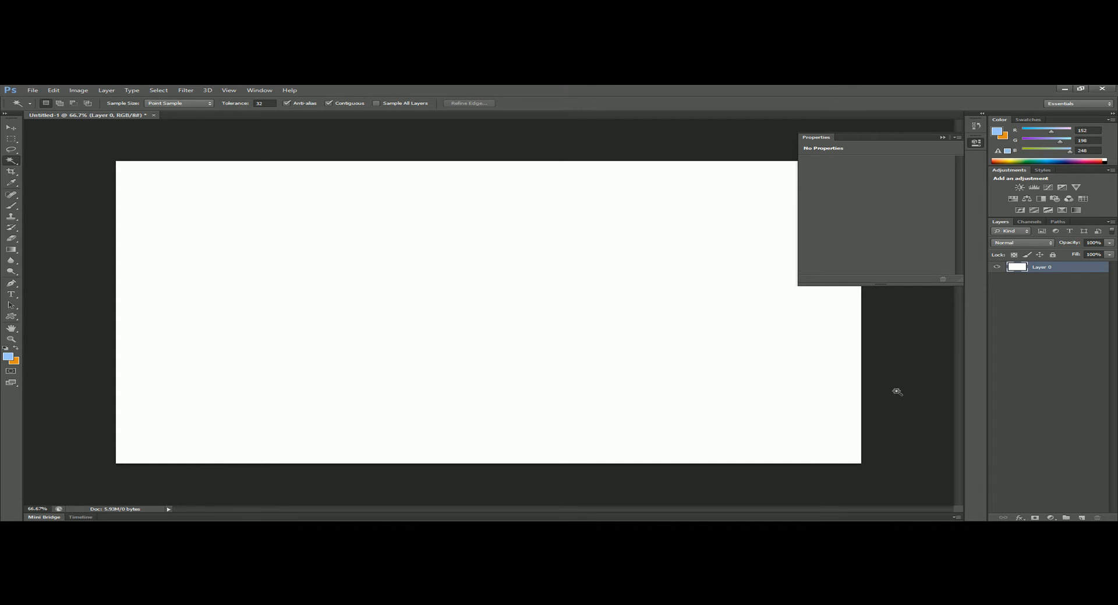
- Show the rulers around the canvas
left_click(227, 91)
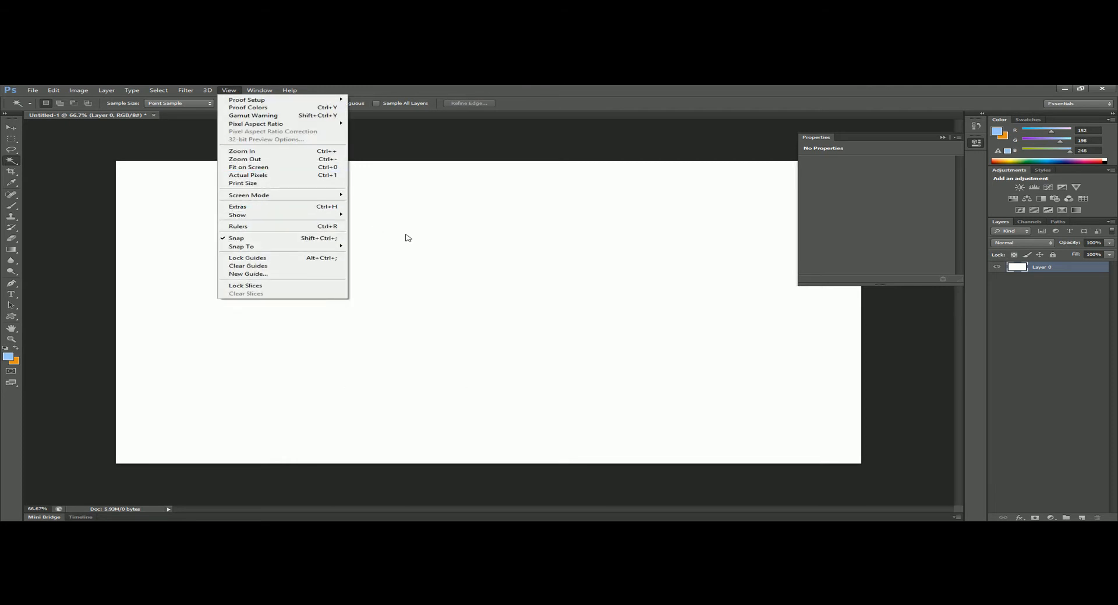
mouse_move(337, 216)
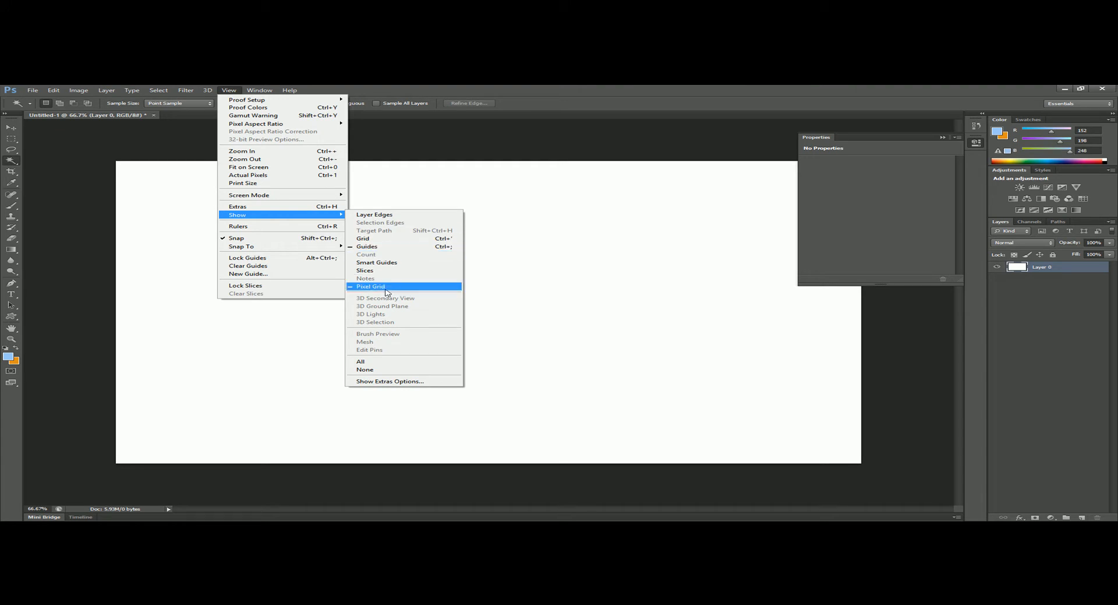
left_click(290, 227)
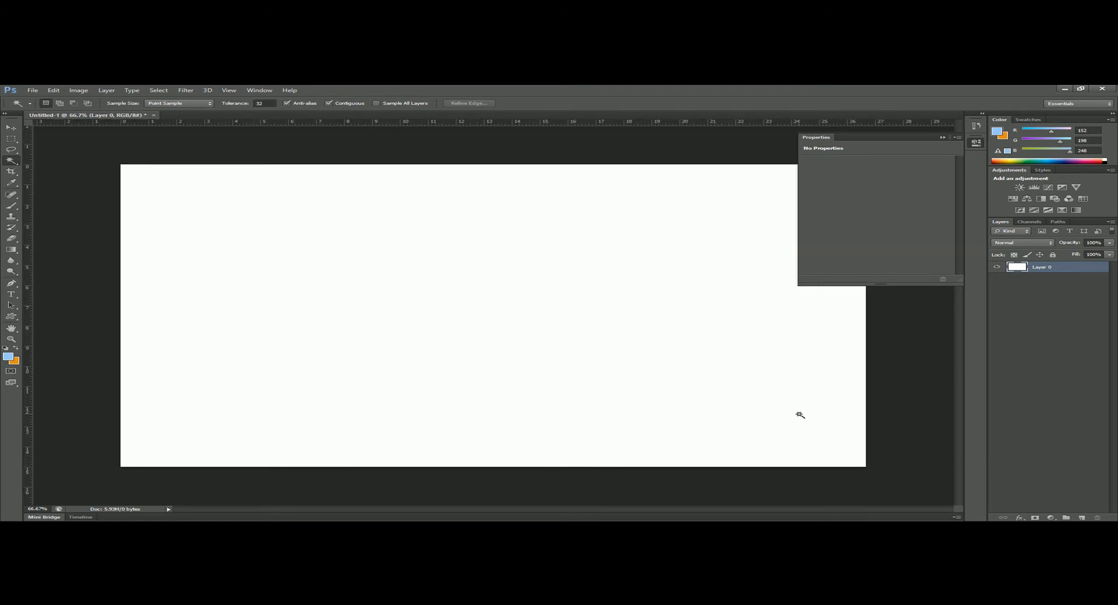
- Add a new layer above Layer 0 and reduce the Brush tool's size by several increments
left_click(1081, 517)
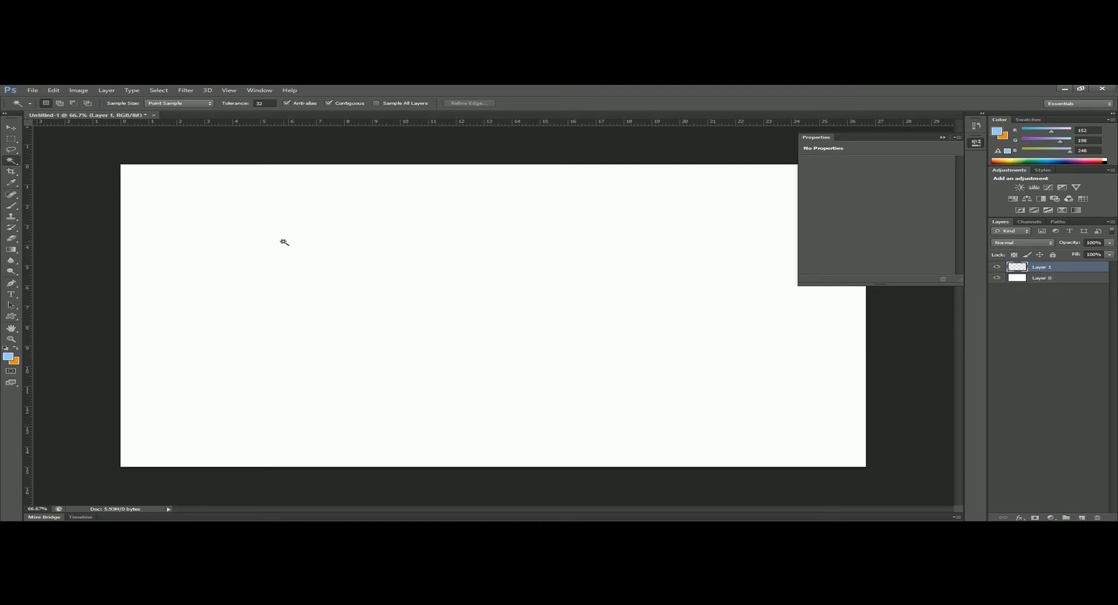
left_click(11, 205)
key("bracketleft")
key("bracketleft")
key("bracketleft")
key("bracketleft")
key("bracketleft")
key("bracketleft")
key("bracketleft")
key("bracketleft")
key("bracketleft")
key("bracketleft")
key("bracketleft")
key("bracketleft")
key("bracketleft")
key("bracketleft")
key("bracketleft")
key("bracketleft")
key("bracketleft")
key("bracketleft")
key("bracketleft")
key("bracketleft")
key("bracketleft")
key("bracketleft")
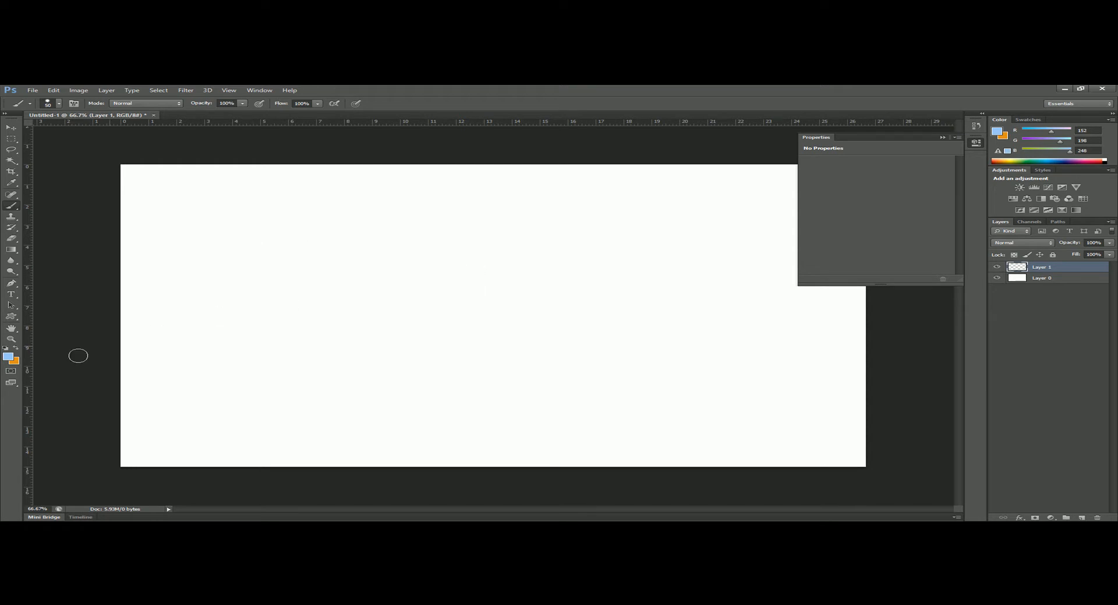
- Set the foreground colour to dark blue (RGB 5, 56, 112) and paint one dot near the canvas's left side, slightly below mid-height
left_click(8, 357)
mouse_move(789, 236)
left_mouse_down()
mouse_move(821, 267)
mouse_move(821, 287)
mouse_move(828, 274)
left_mouse_up()
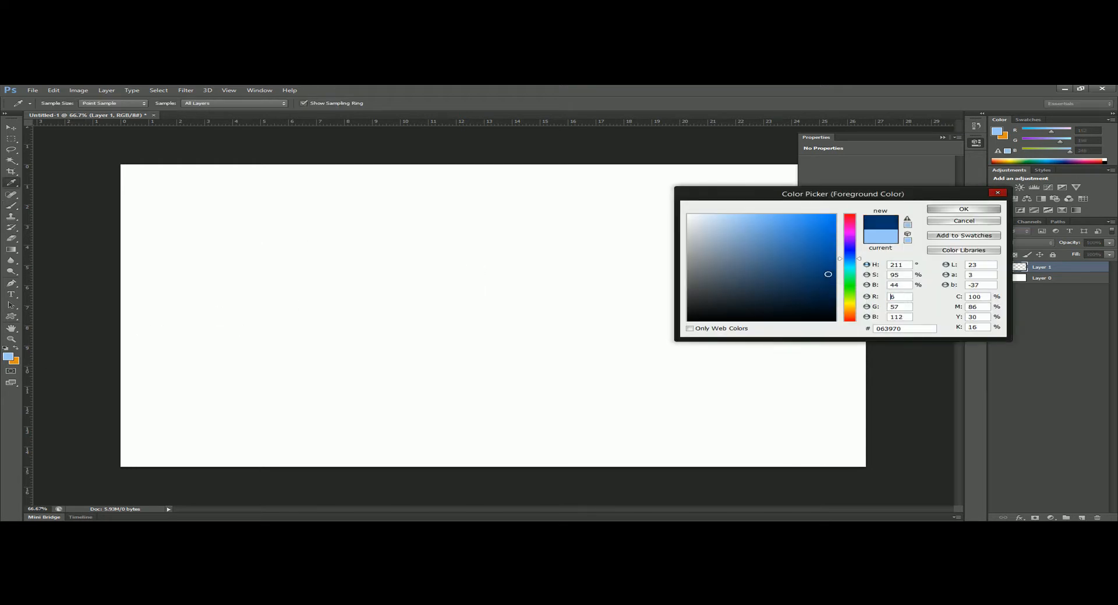
left_click(963, 209)
key("bracketleft")
left_click(198, 332)
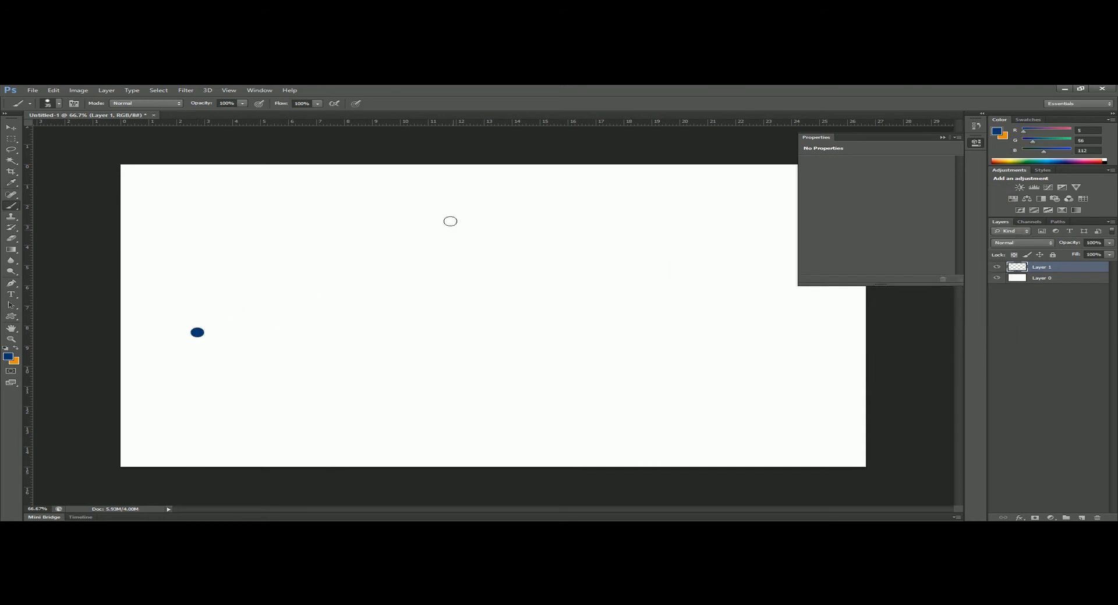
left_click(32, 90)
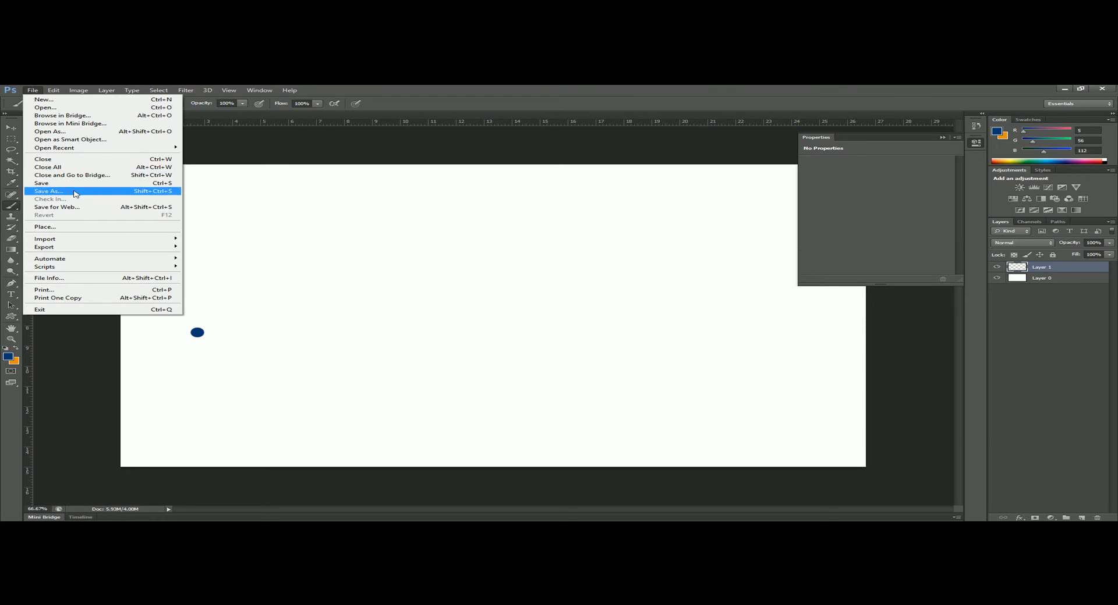
left_click(49, 191)
double_click(605, 225)
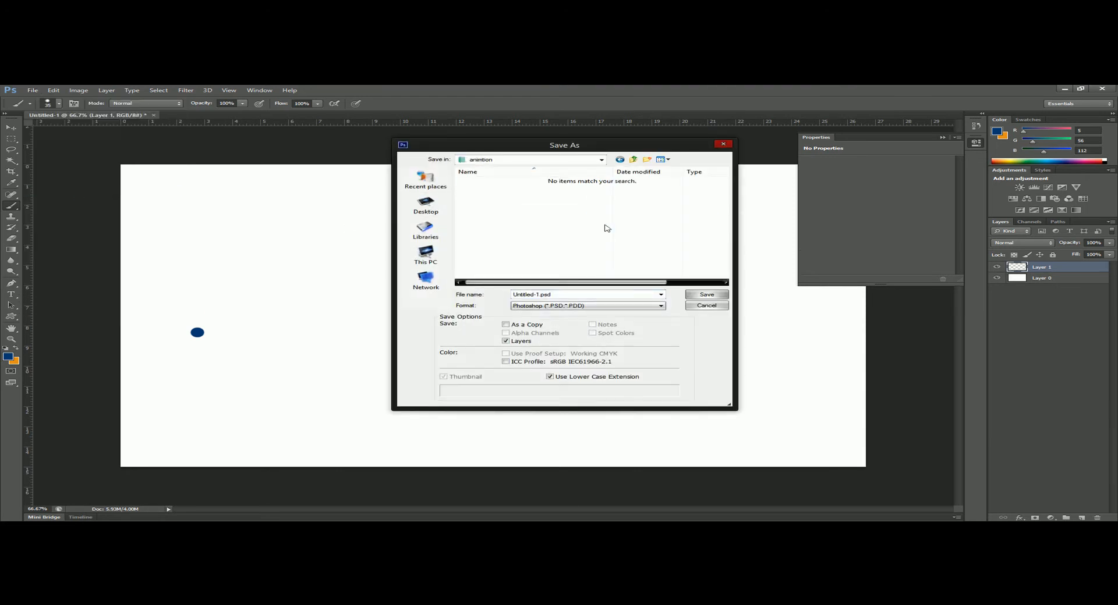
left_click(621, 309)
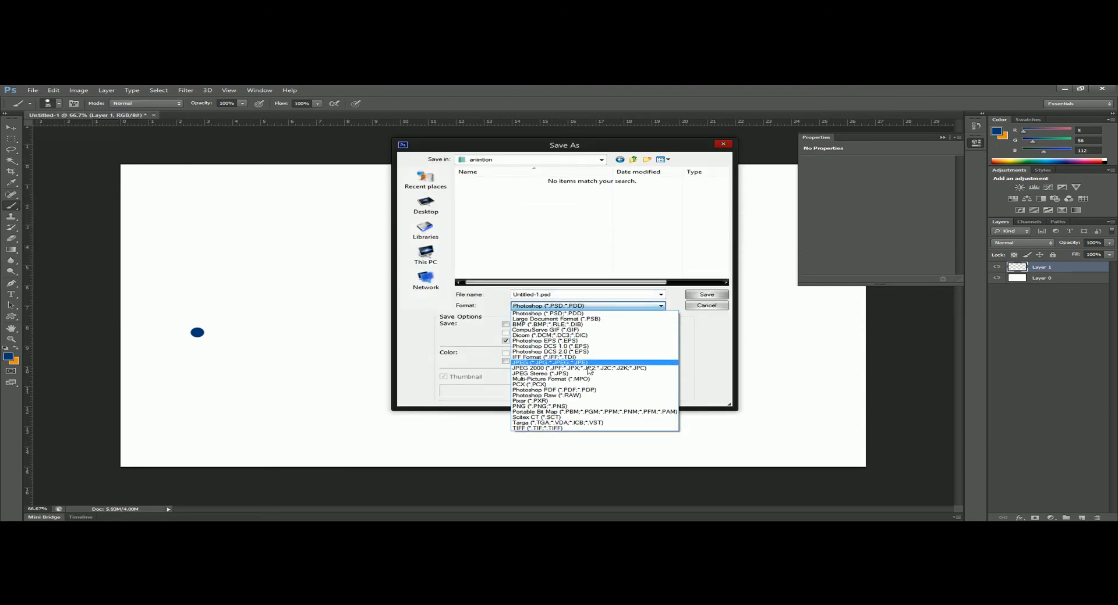
left_click(582, 394)
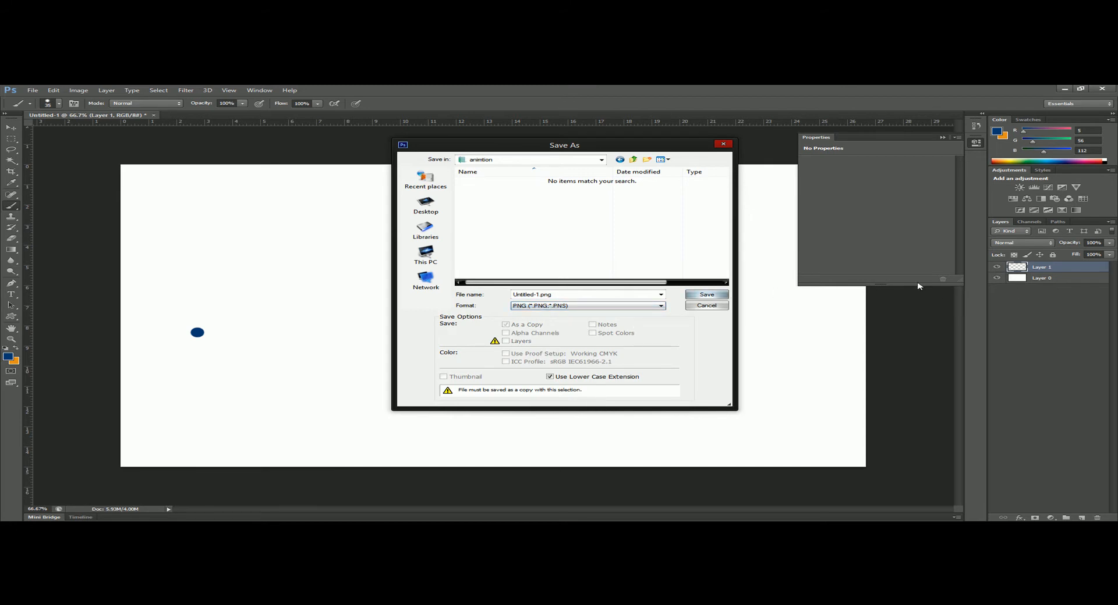
left_click(710, 307)
- Hide the white Layer 0 to make the background transparent and make Layer 1 the active layer
left_click(1007, 281)
left_click(1001, 280)
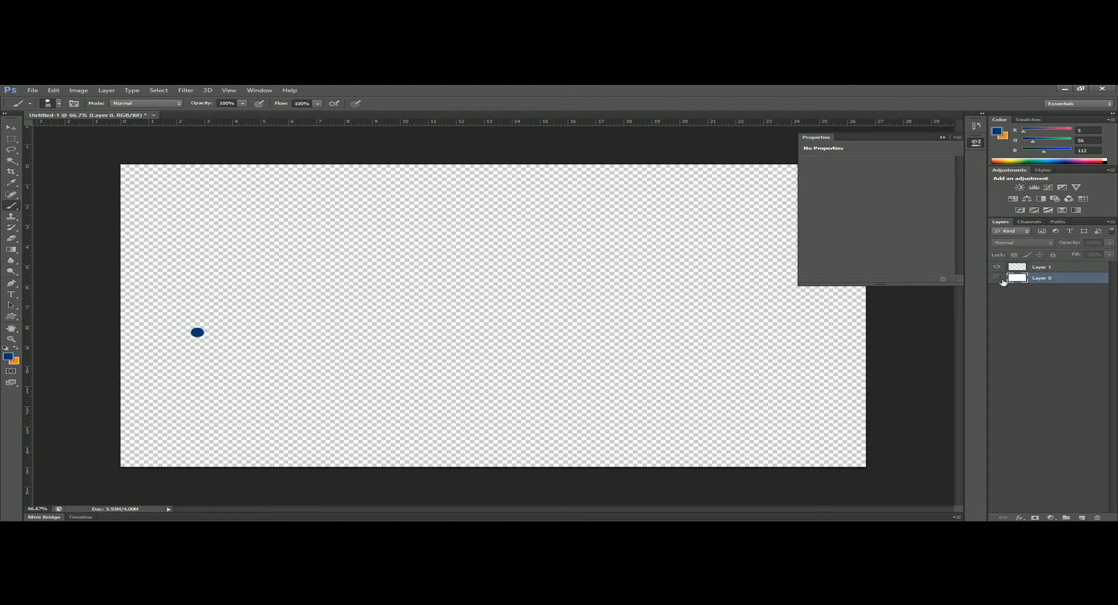
left_click(993, 280)
left_click(994, 280)
left_click(1075, 269)
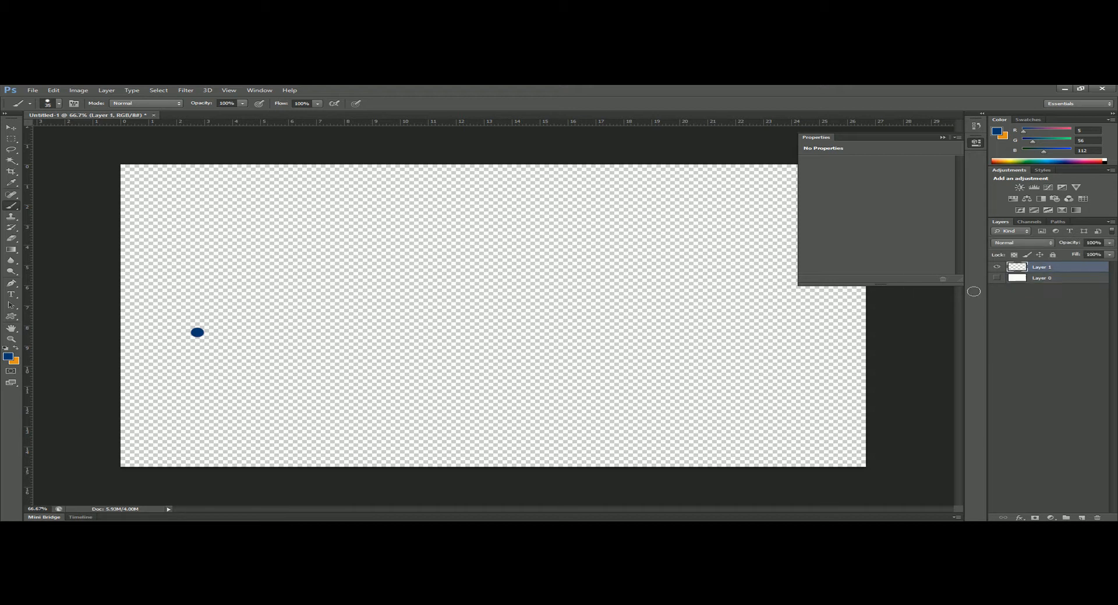
- Save the dot frame as 1.png in PNG format in the animtion folder, keeping the default PNG options
left_click(36, 90)
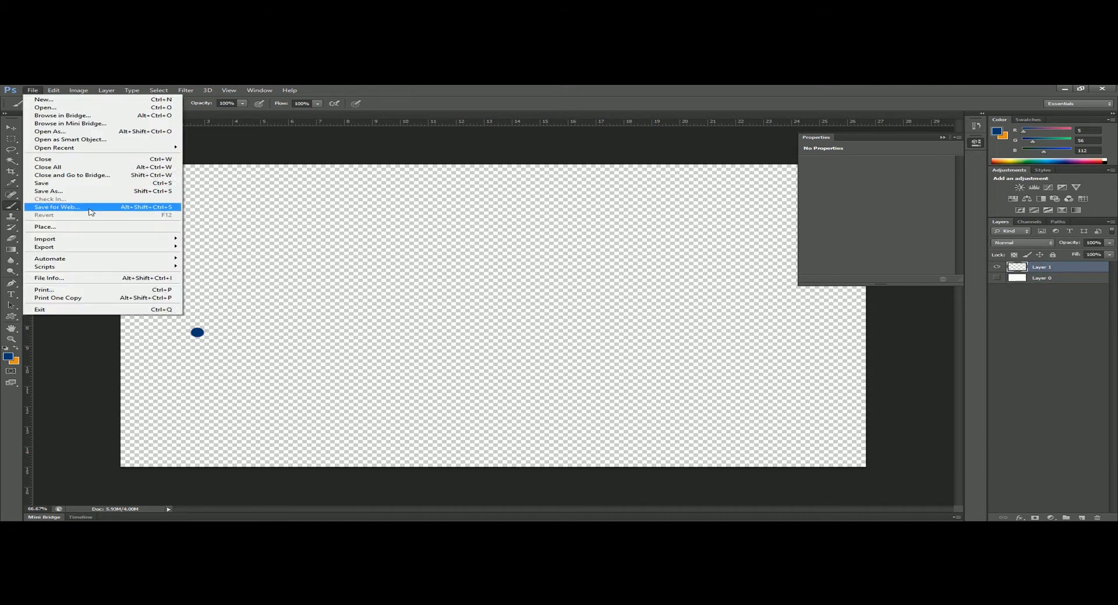
left_click(50, 191)
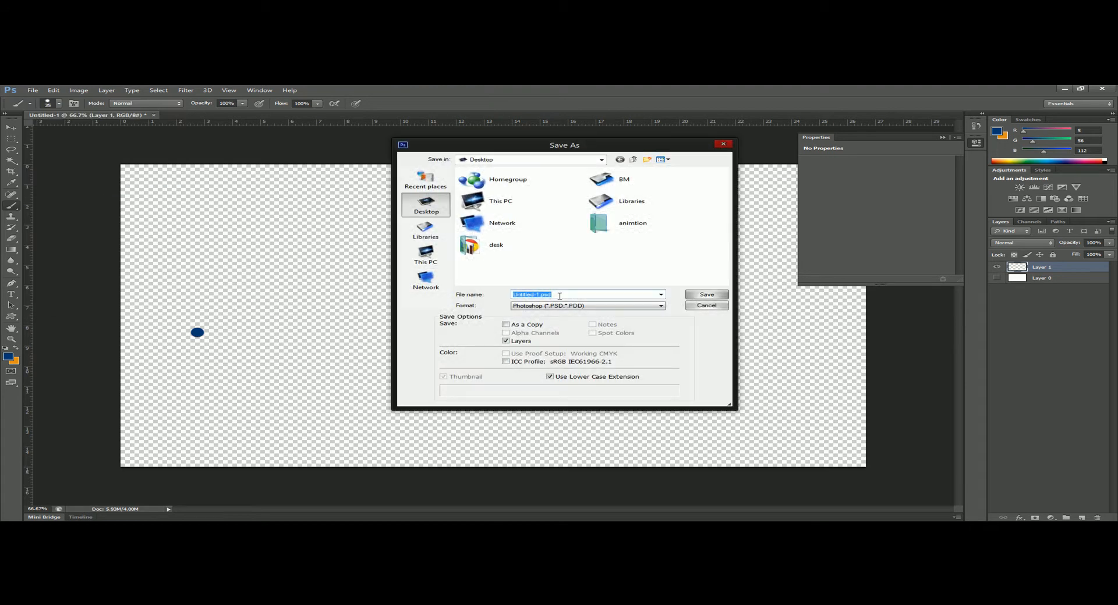
double_click(629, 223)
left_click(565, 292)
type("1")
left_click(589, 310)
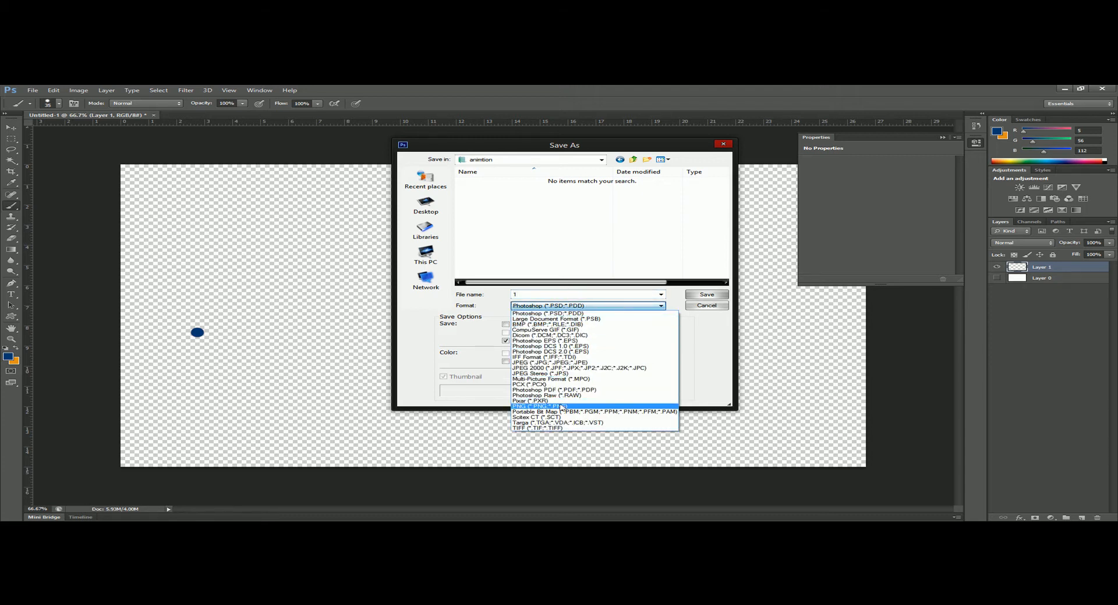
left_click(561, 407)
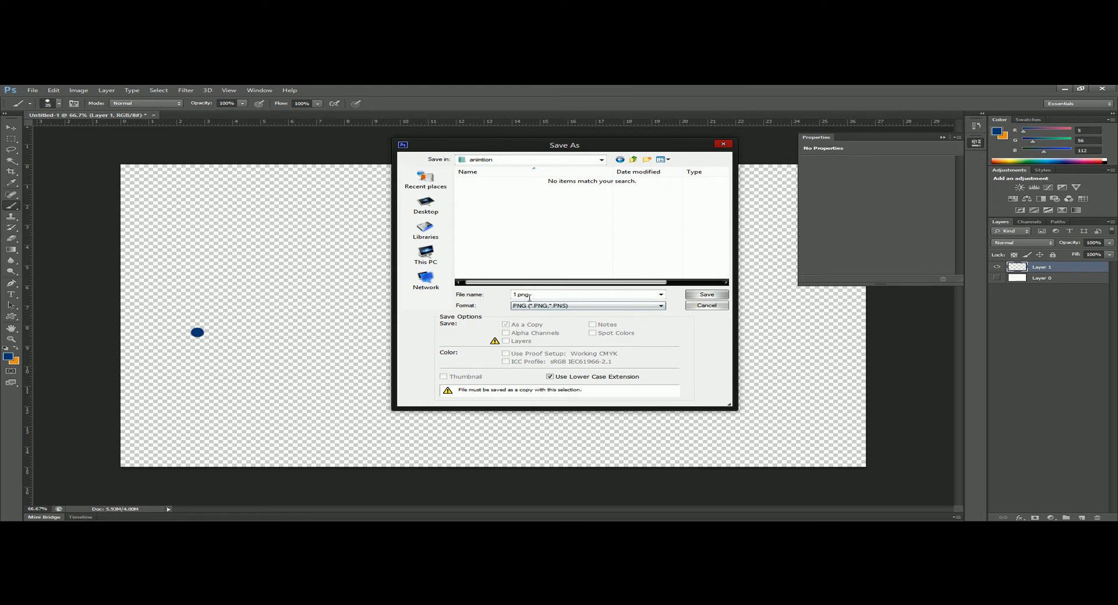
left_click(707, 295)
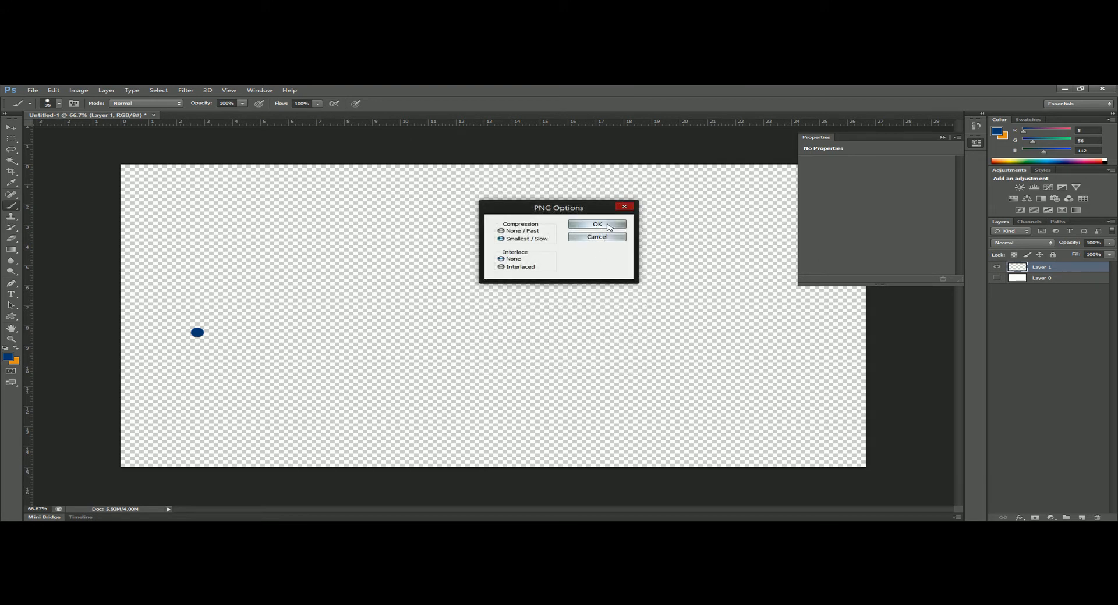
left_click(607, 223)
- Paint a slightly rising line from the dot to about 5.4 on the horizontal ruler and save it as 2.png in PNG format
left_click_drag(198, 332, 271, 312)
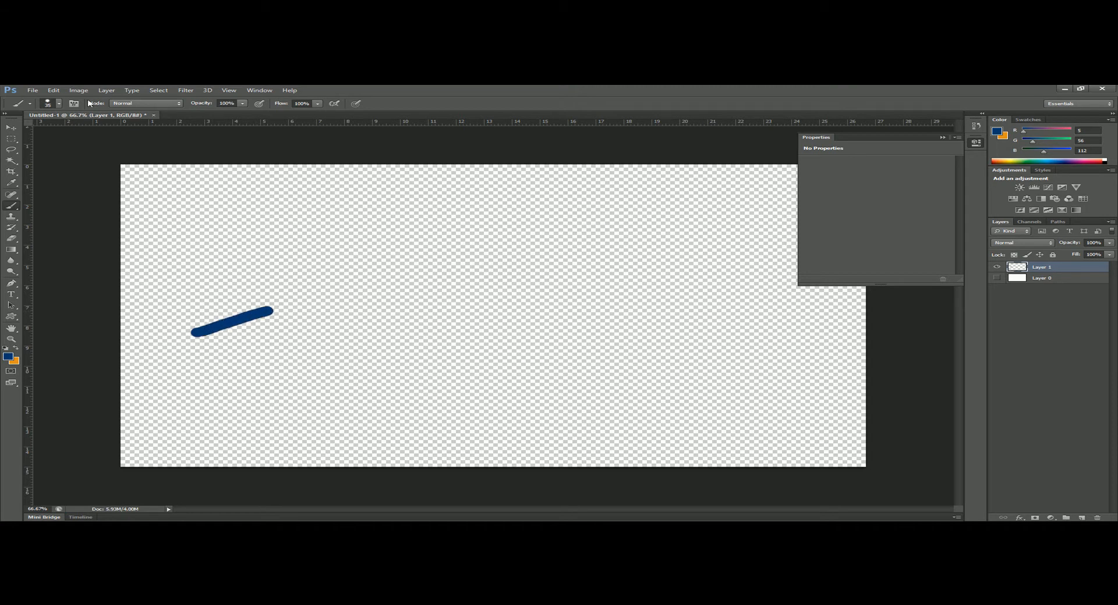
left_click(33, 90)
left_click(66, 192)
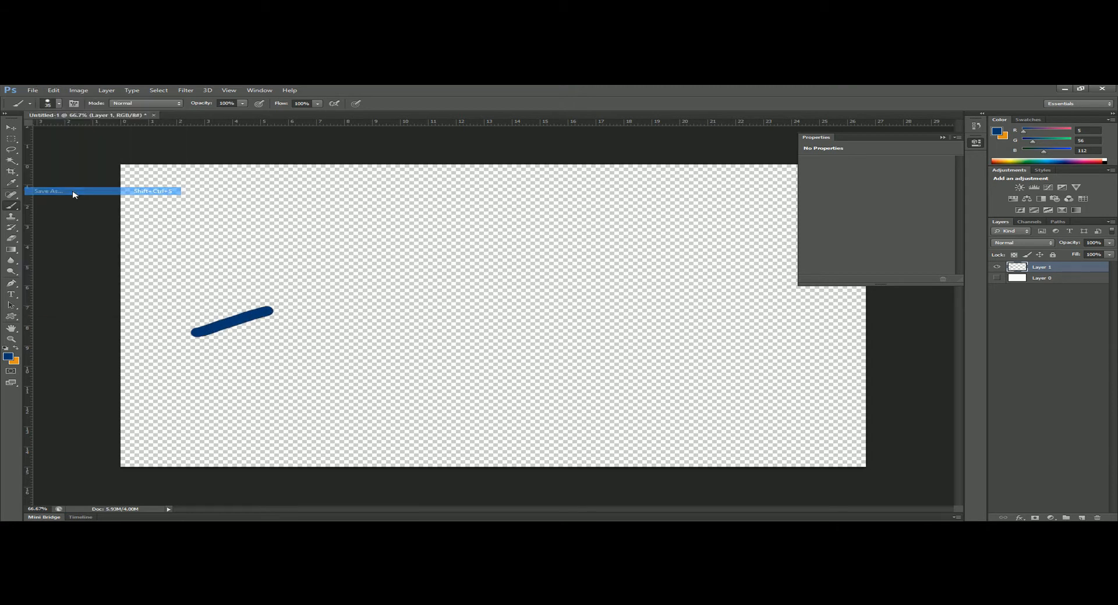
left_click(563, 307)
left_click(563, 394)
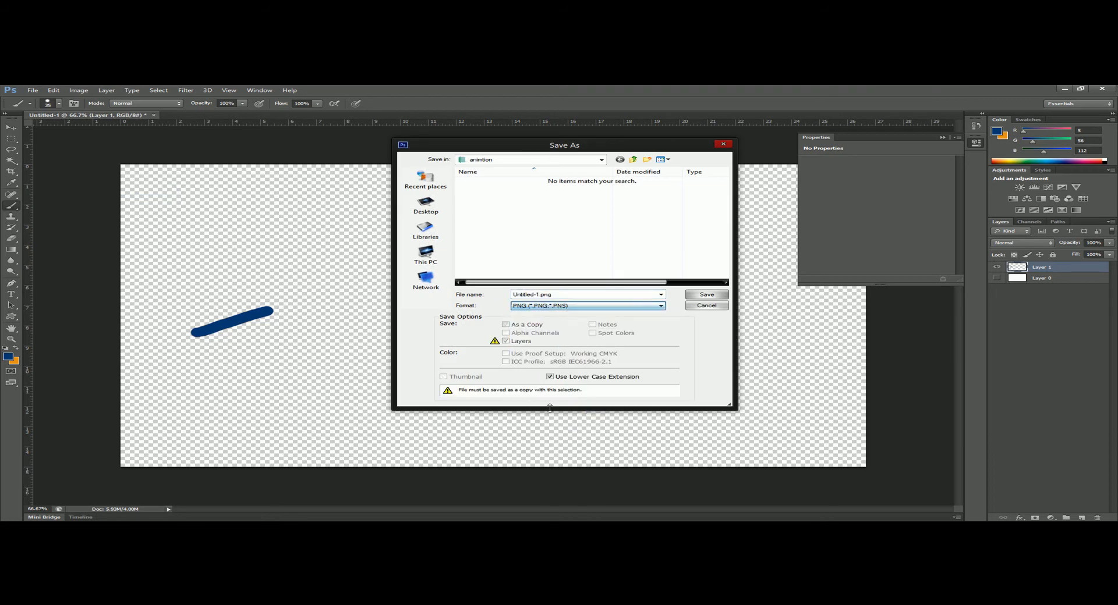
left_click(707, 295)
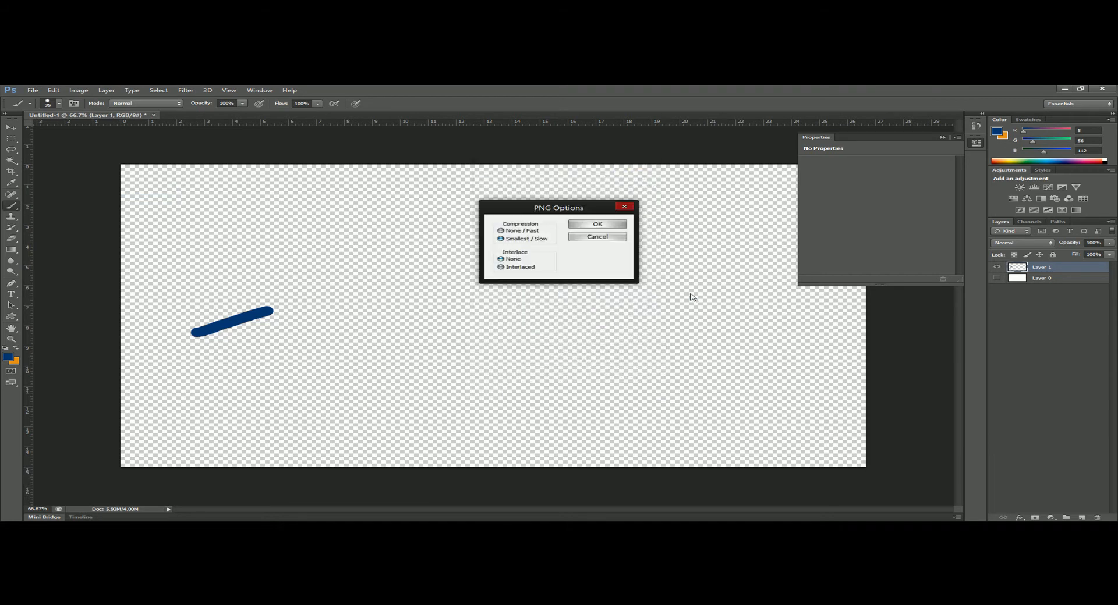
left_click(604, 227)
- Extend the line gently downward to about 7 on the horizontal ruler and save the frame as 3.png in PNG format
left_click_drag(271, 310, 319, 318)
left_click(32, 90)
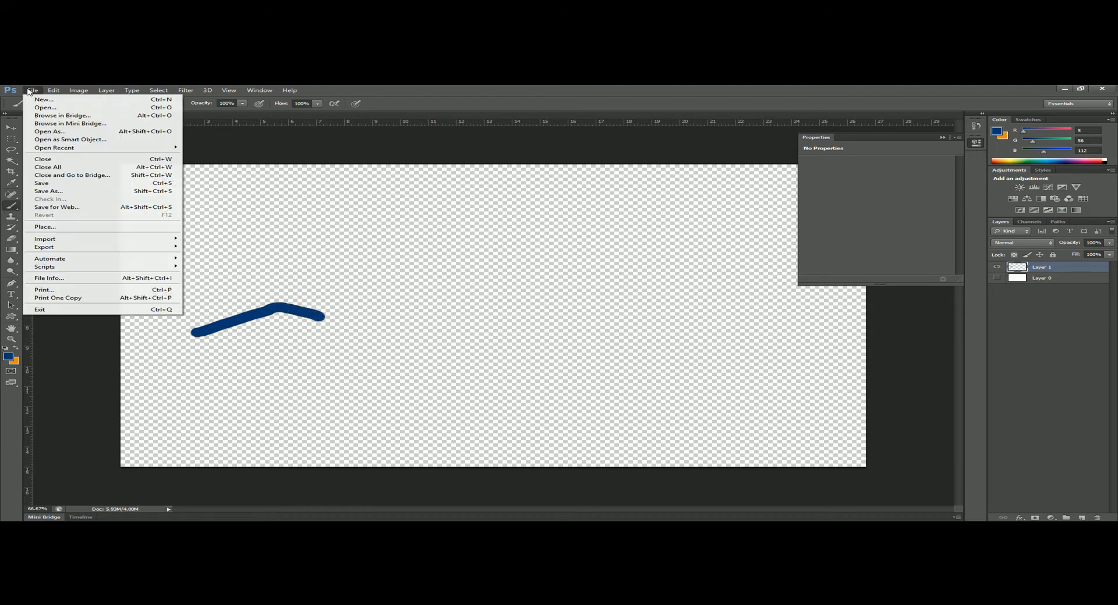
left_click(52, 191)
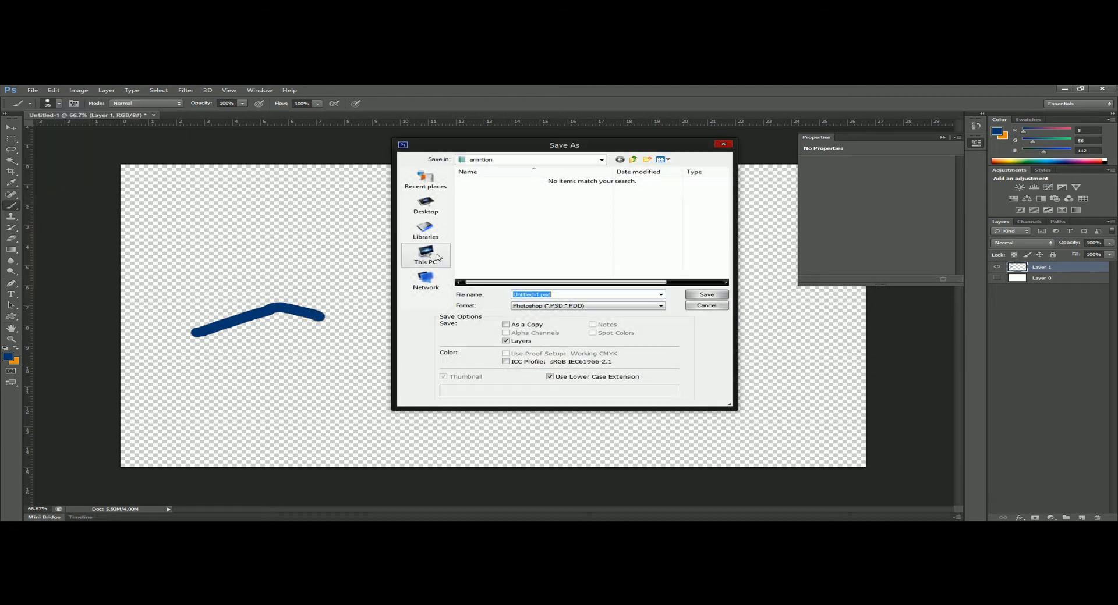
type("3")
left_click(556, 306)
left_click(572, 407)
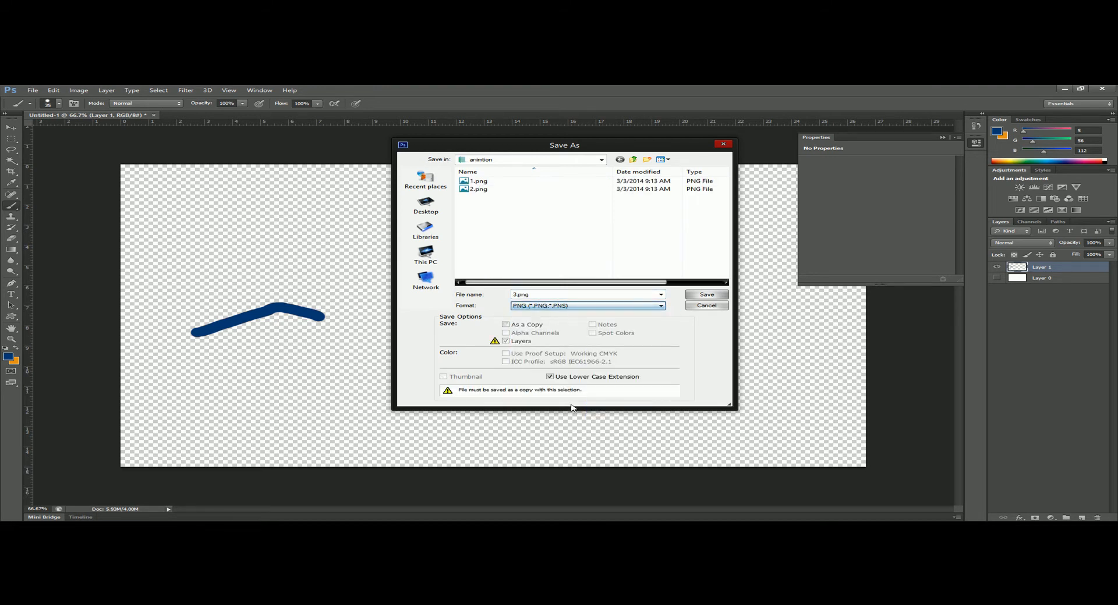
left_click(706, 294)
left_click(617, 223)
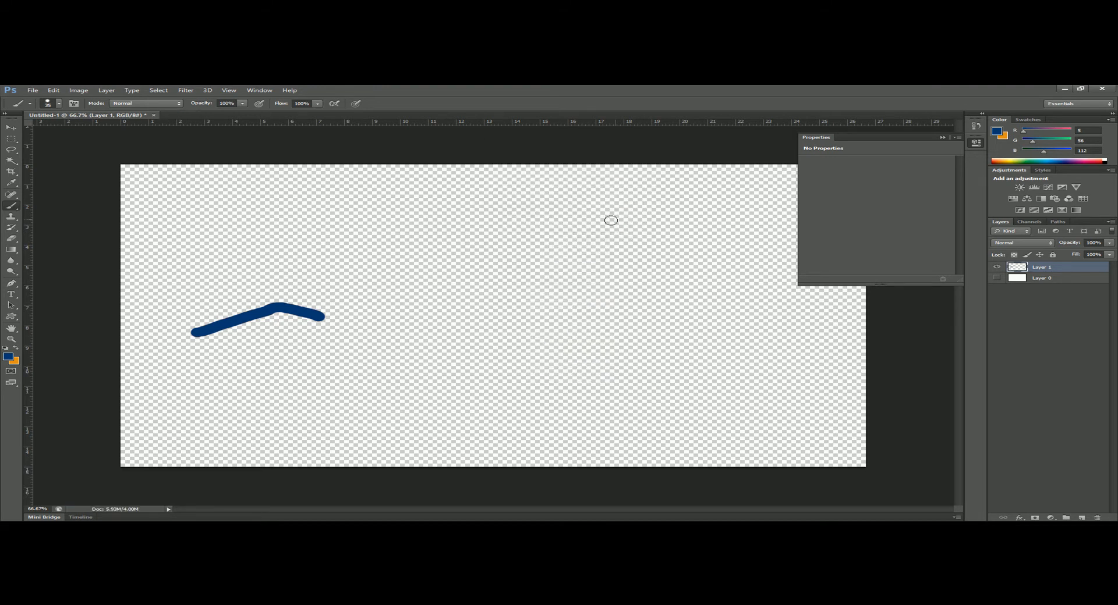
- Add a short, slightly rising stroke to the line's end, reaching about 7.8 on the horizontal ruler, and save it as 4.png in PNG format
left_click_drag(322, 319, 338, 314)
left_click(33, 90)
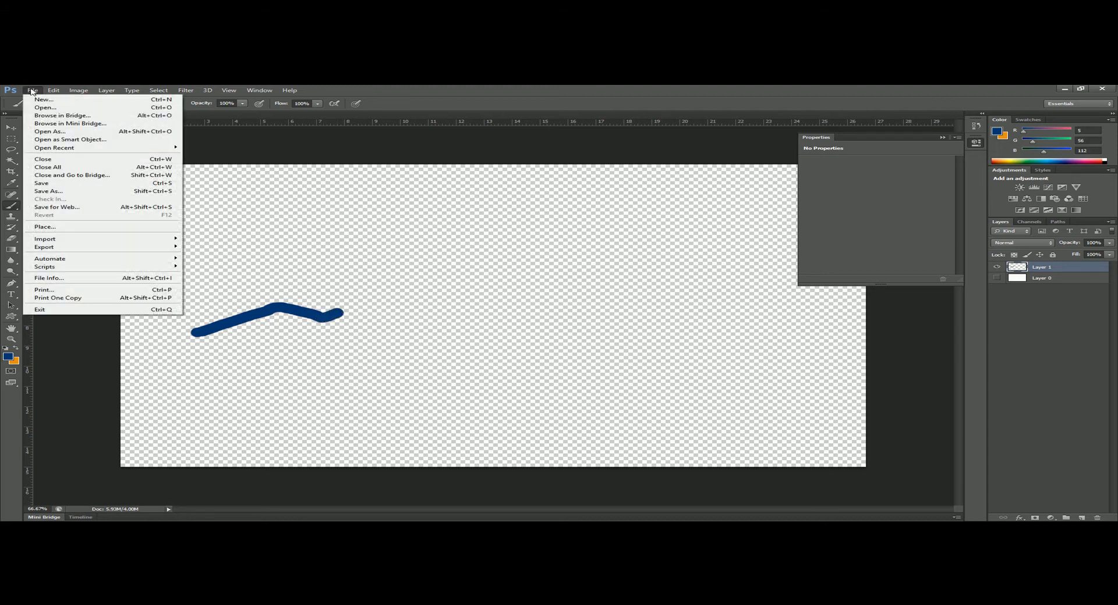
mouse_move(75, 150)
left_click(49, 191)
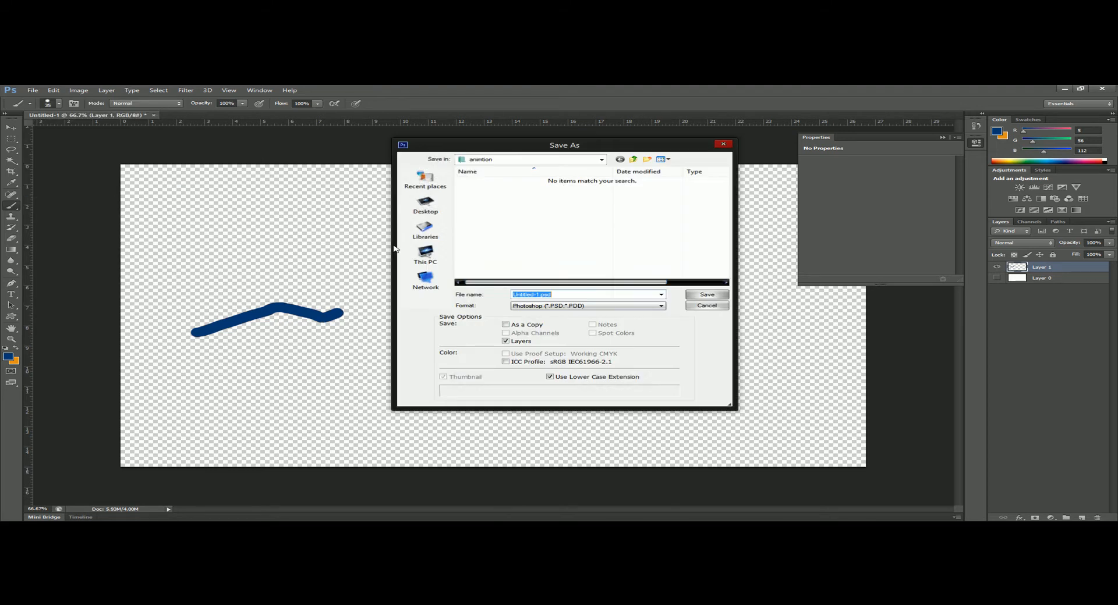
type("4")
left_click(622, 309)
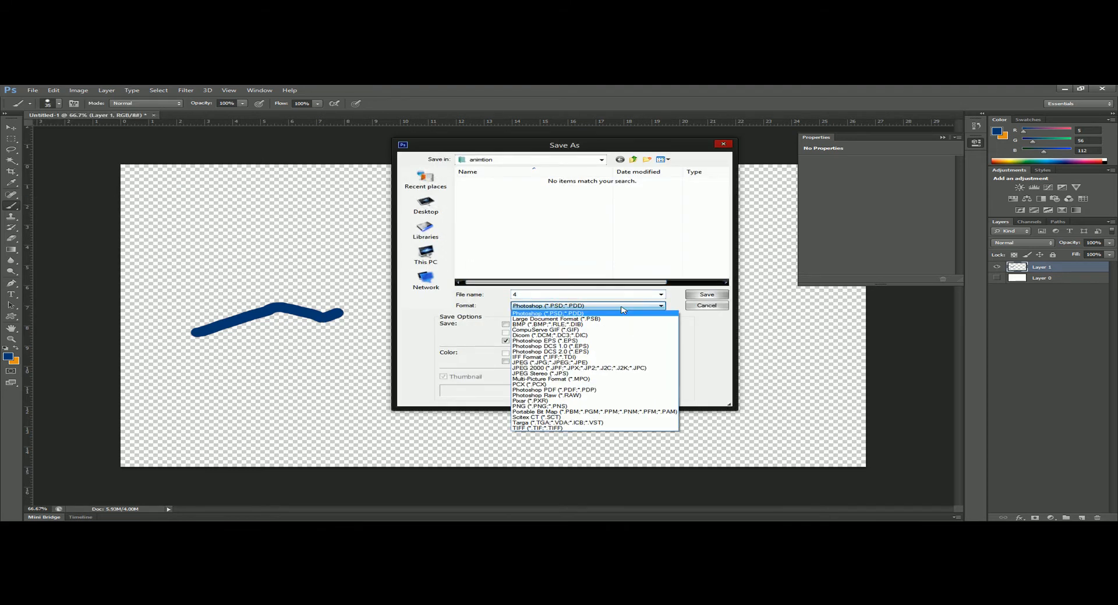
left_click(606, 405)
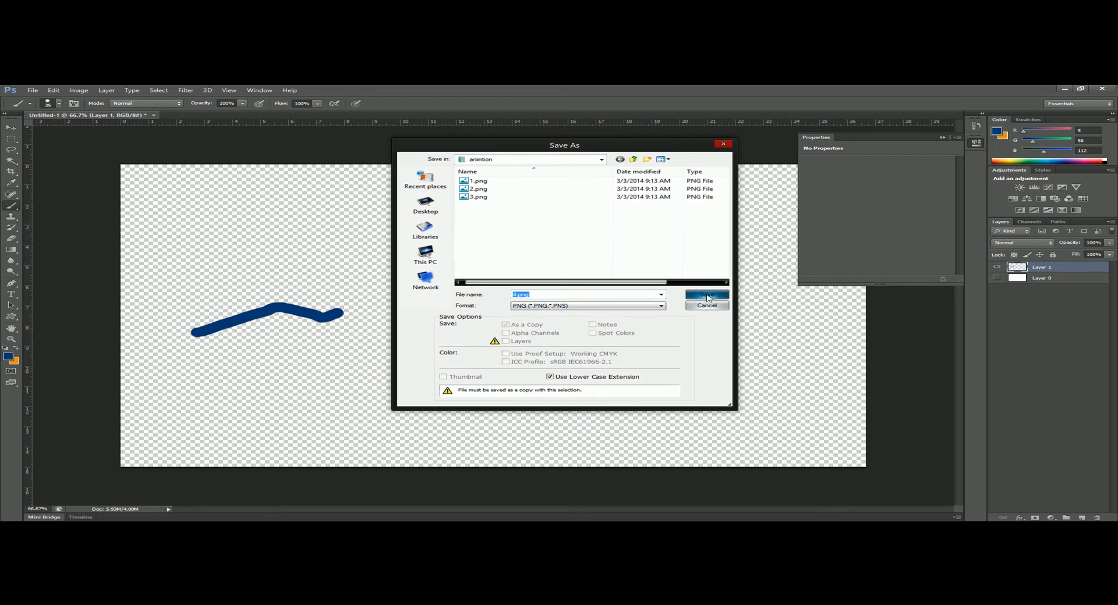
left_click(707, 295)
left_click(595, 224)
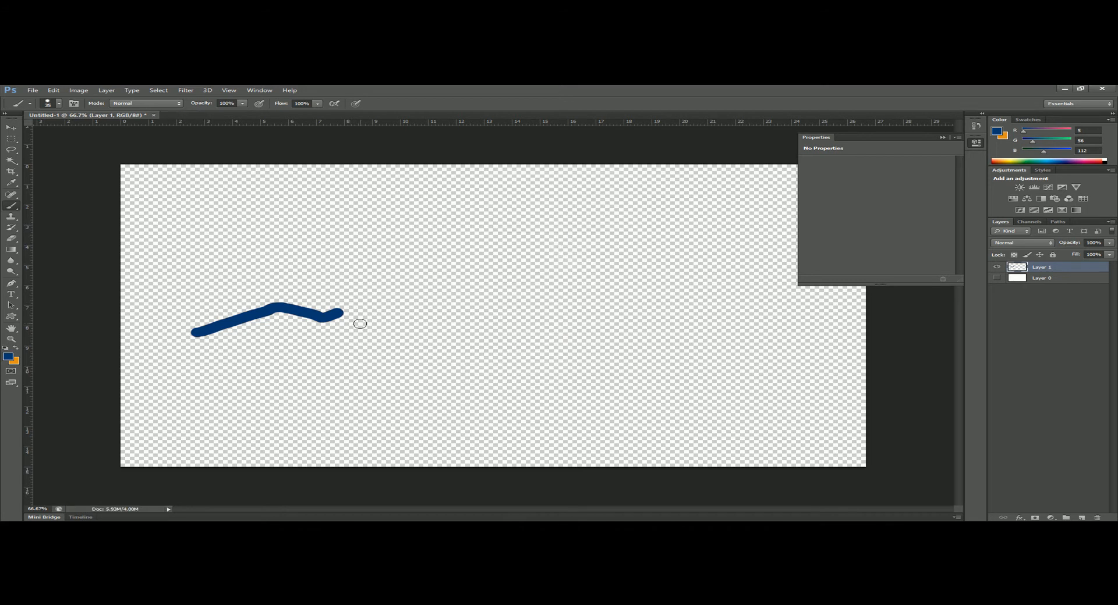
- Continue the line steeply upward at about 8 on the horizontal ruler and save the frame as 5.png in PNG format
left_click_drag(344, 312, 346, 287)
left_click(32, 90)
left_click(58, 191)
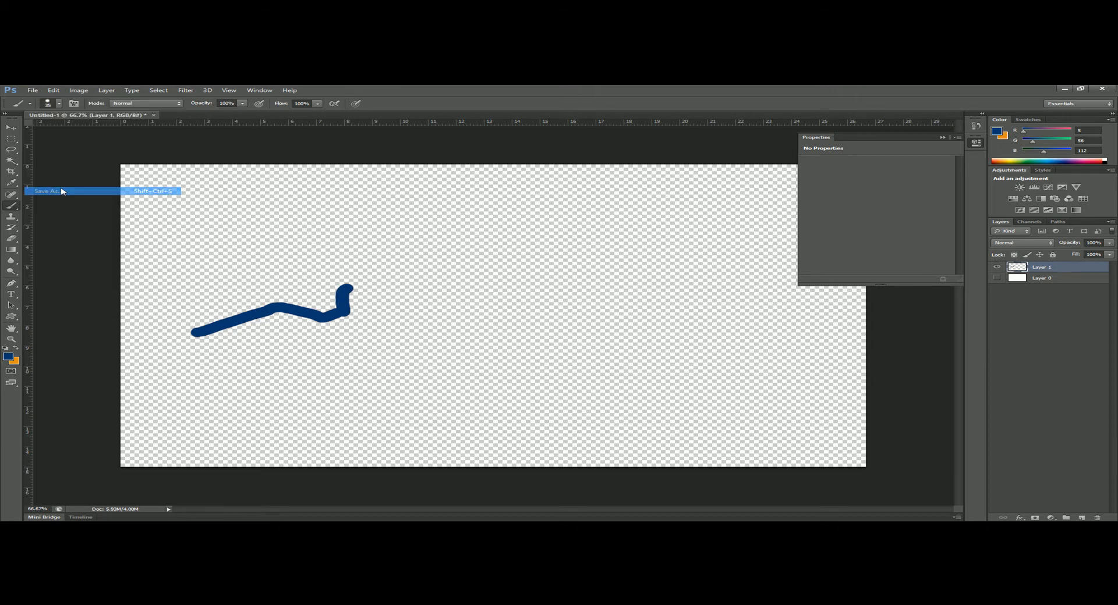
type("5")
left_click(576, 306)
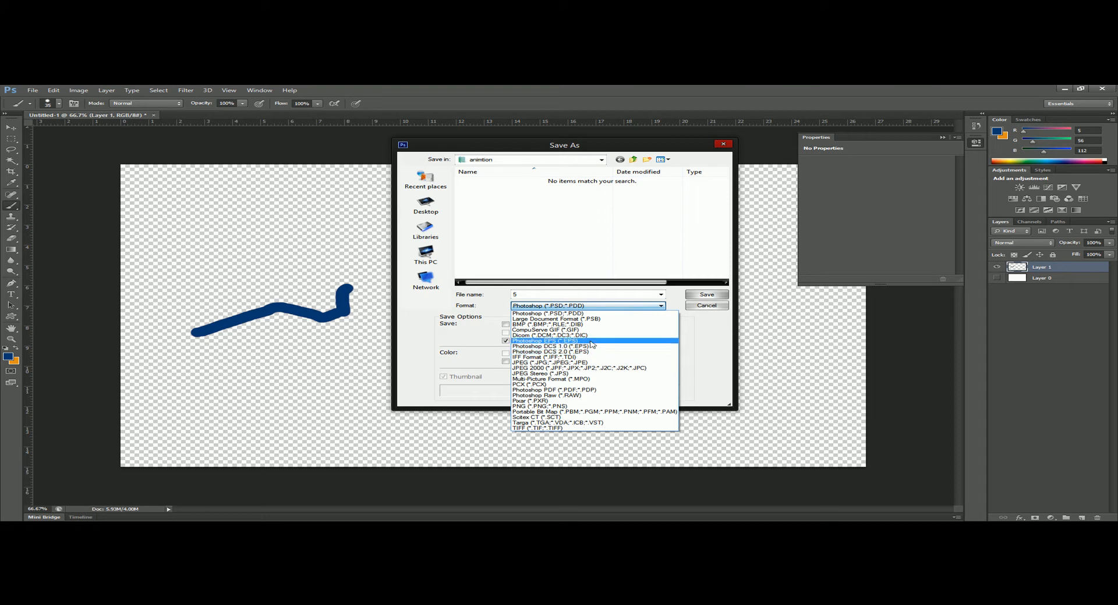
left_click(571, 401)
left_click(569, 307)
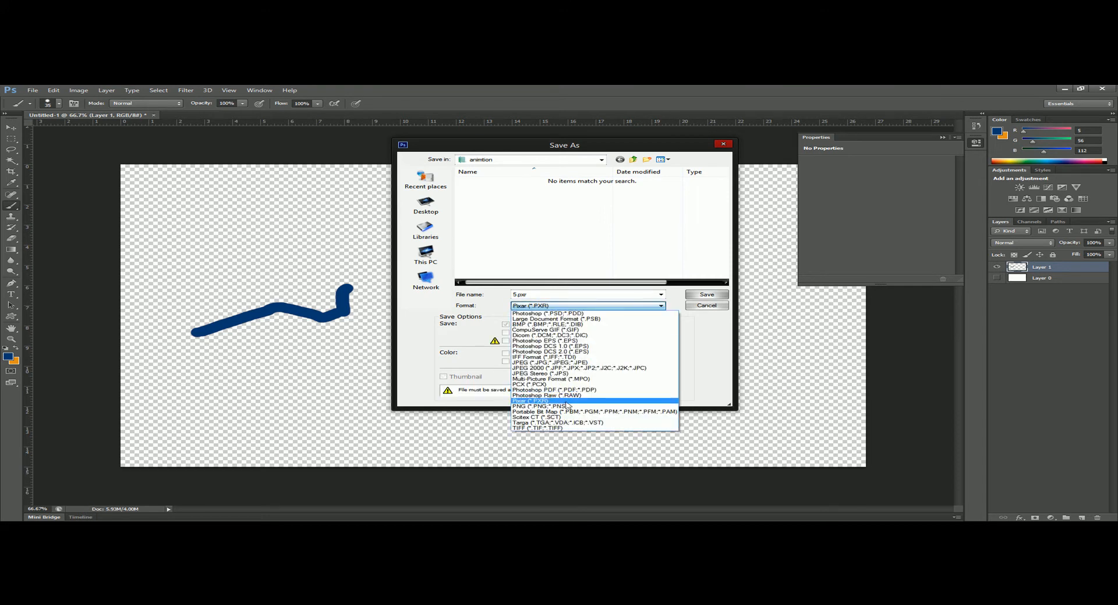
left_click(539, 388)
left_click(697, 292)
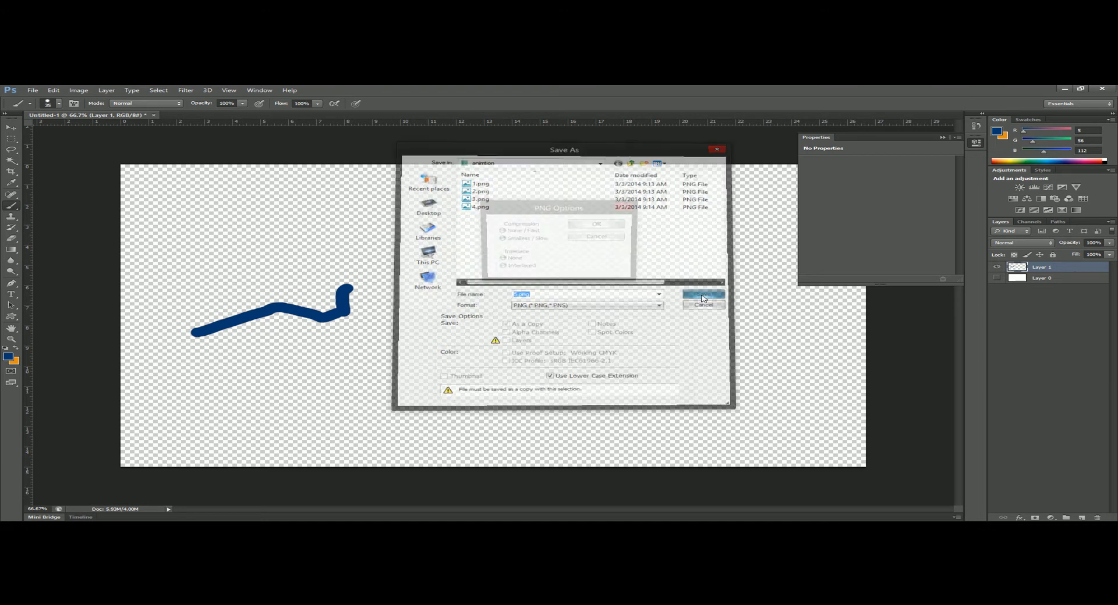
- Curve the line over to a nearly level stretch ending at about 10.3 on the horizontal ruler and save it as 6.png in PNG format
left_click_drag(355, 284, 403, 276)
left_click(33, 91)
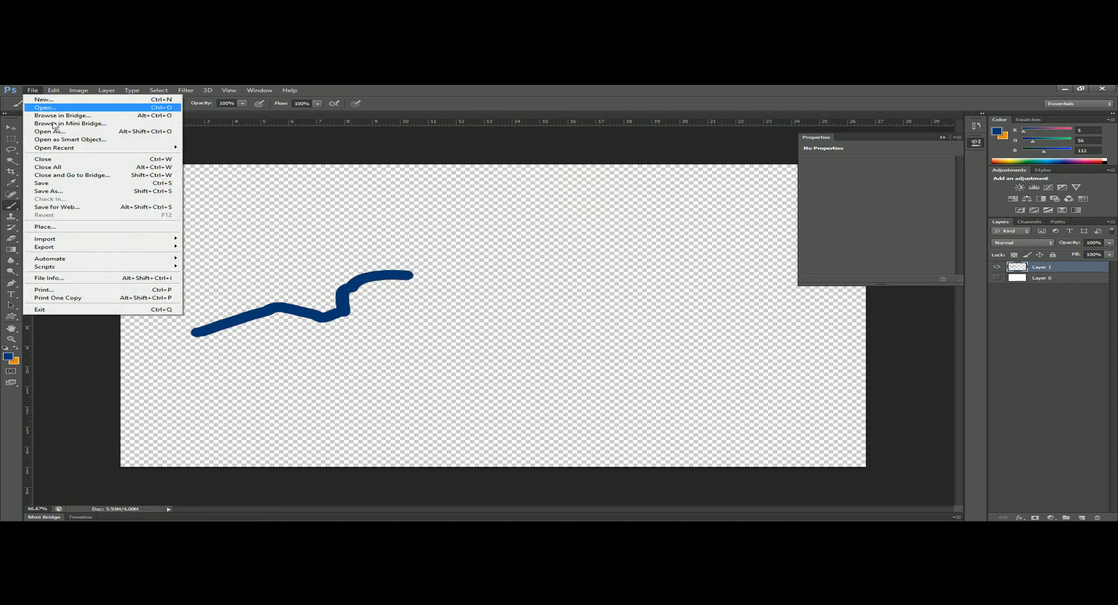
left_click(47, 191)
left_click(522, 306)
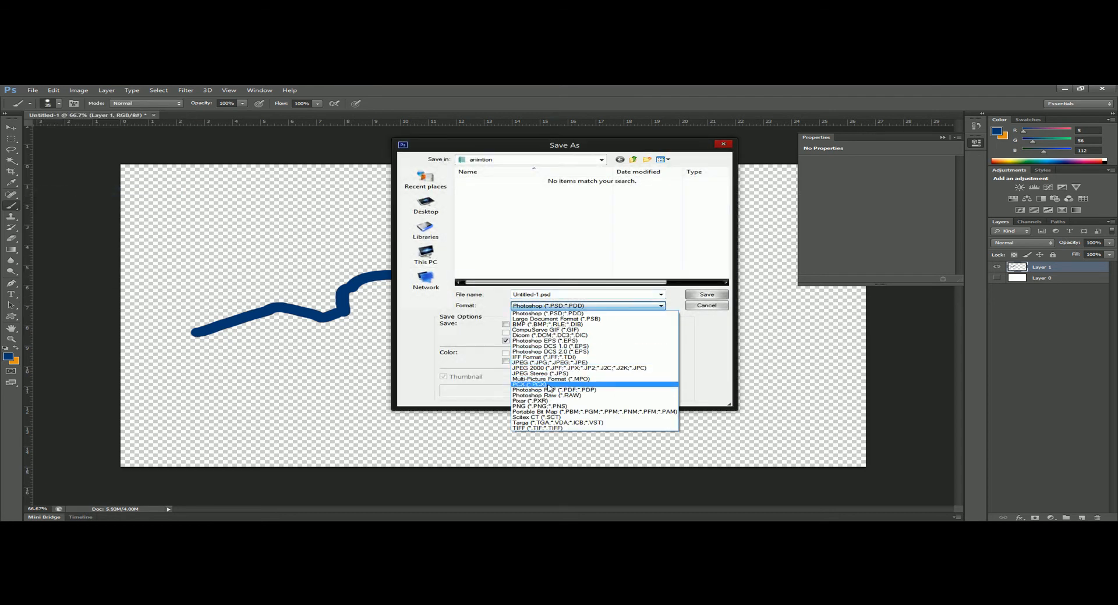
left_click(548, 406)
left_click(579, 296)
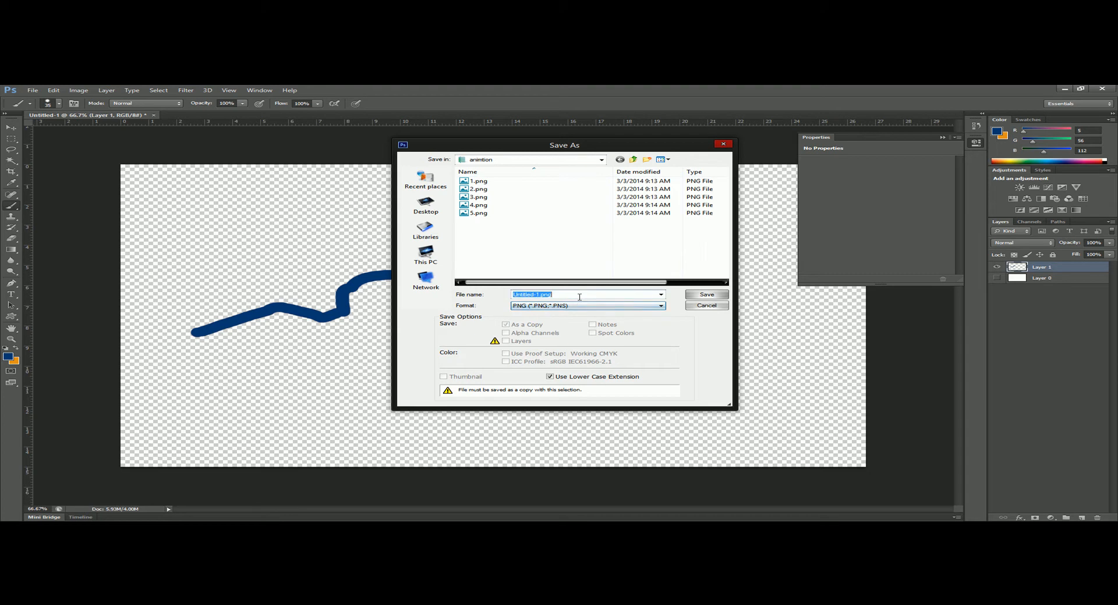
left_click(707, 295)
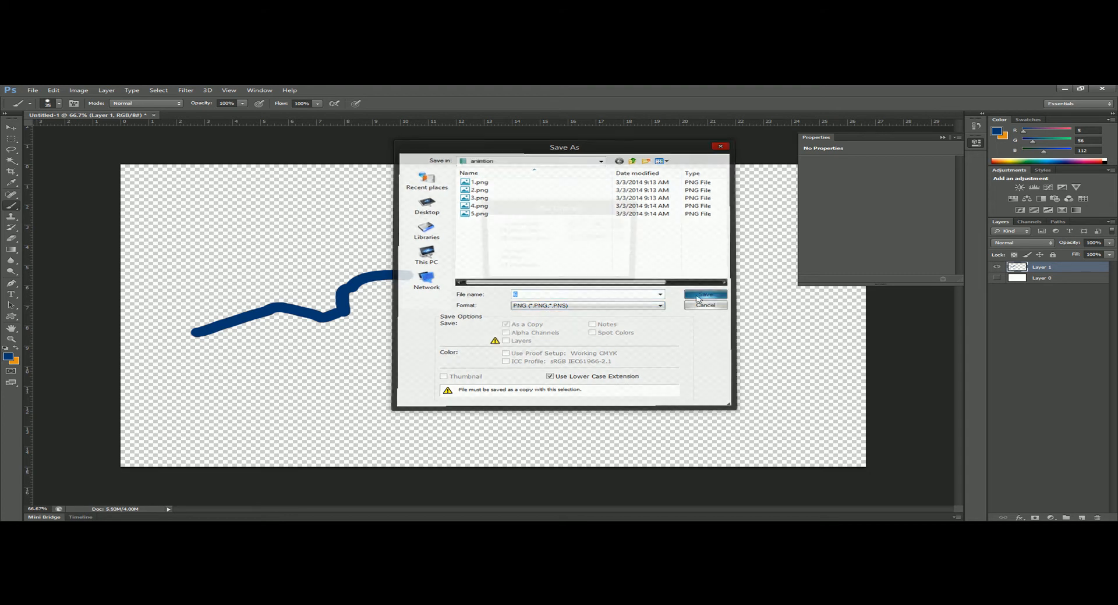
left_click(602, 223)
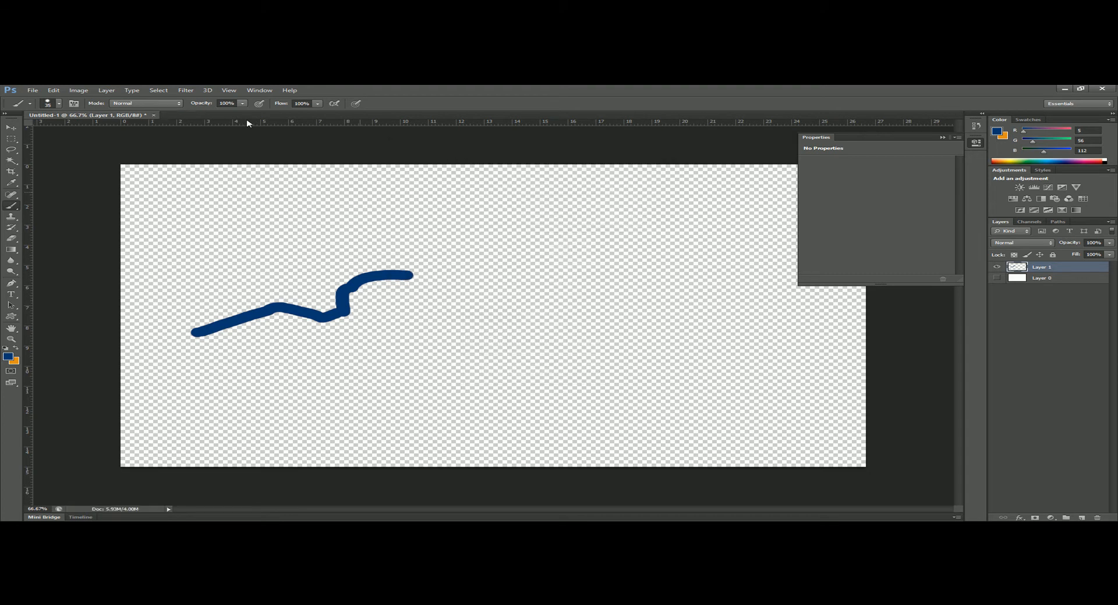
- Paint the line sloping down to about 12.4 on the horizontal ruler and save the frame as 7.png in PNG format
left_click_drag(407, 273, 471, 320)
left_click(33, 90)
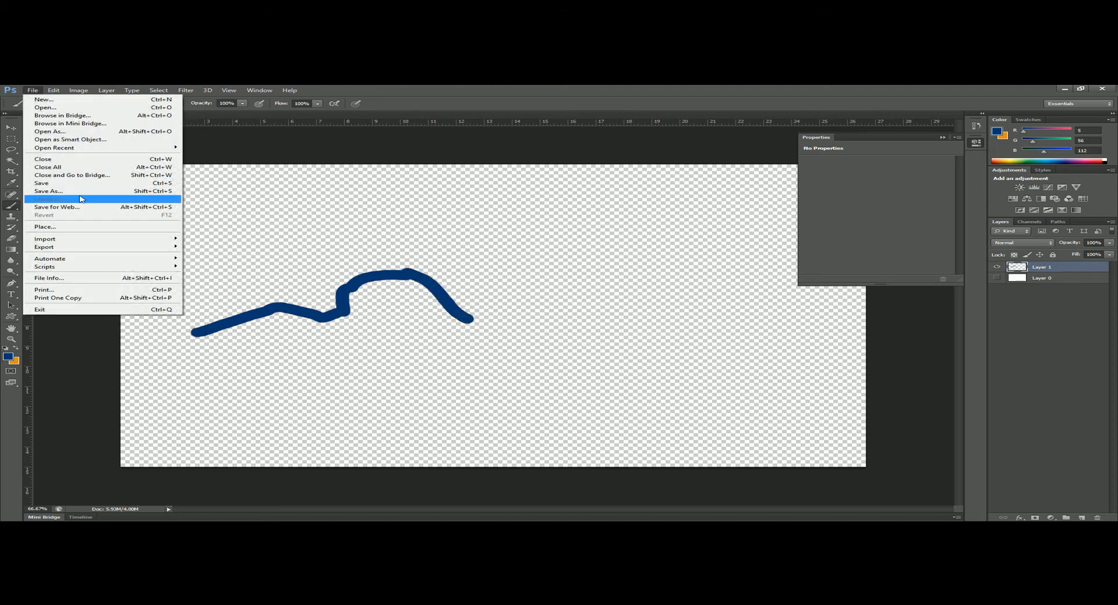
left_click(58, 191)
type("7")
left_click(577, 306)
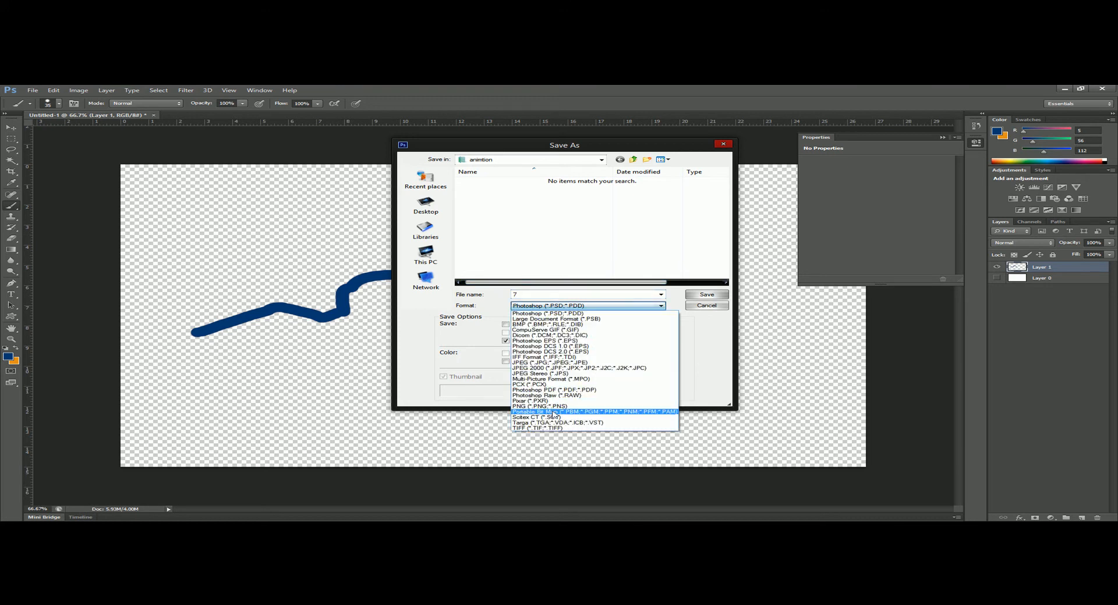
left_click(540, 406)
left_click(706, 295)
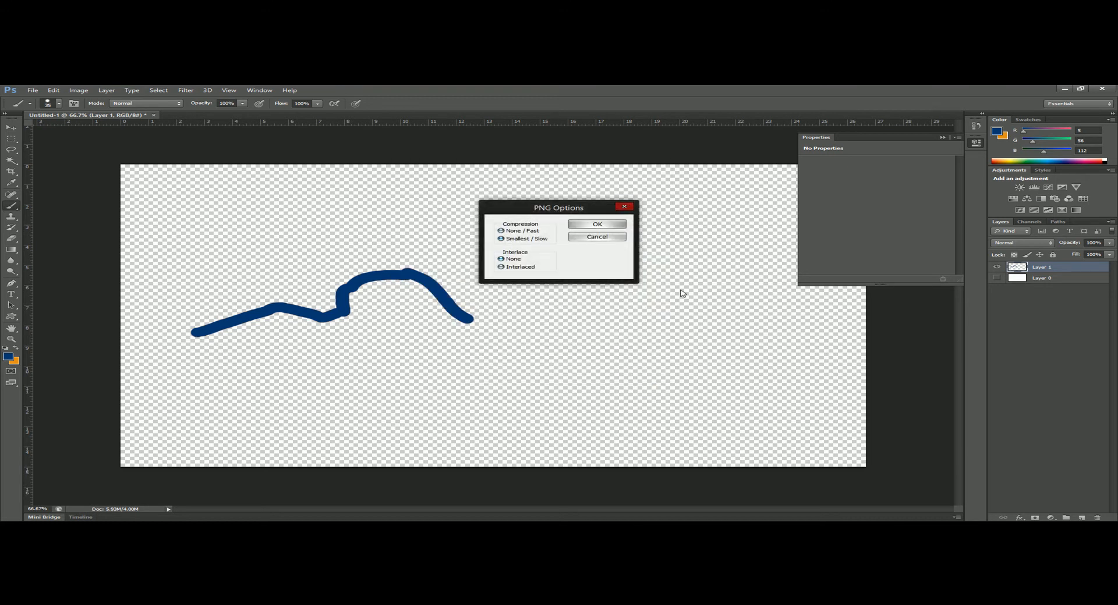
left_click(606, 227)
- Extend the line in a shallow upward curve to about 14.4 on the horizontal ruler and save it as 8.png in PNG format
left_click_drag(469, 318, 527, 300)
left_click(33, 90)
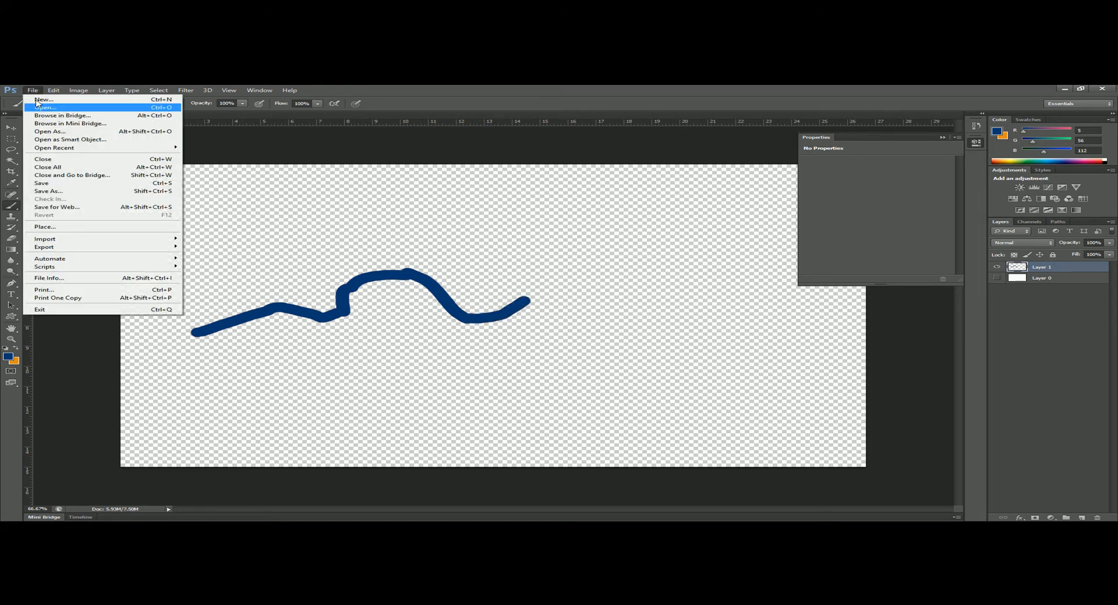
left_click(84, 191)
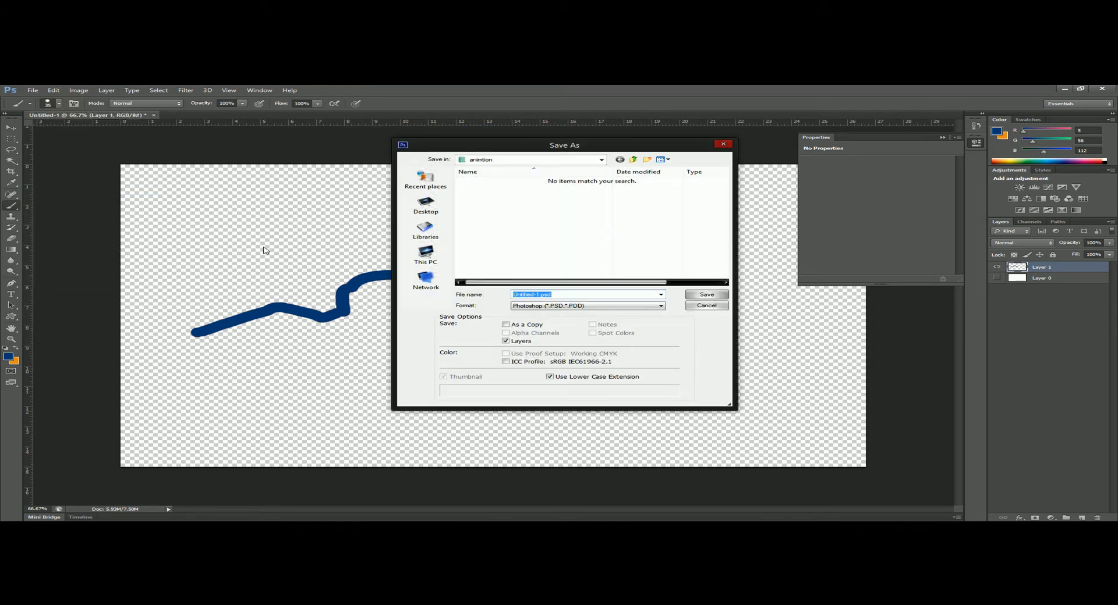
type("8")
left_click(566, 307)
left_click(561, 408)
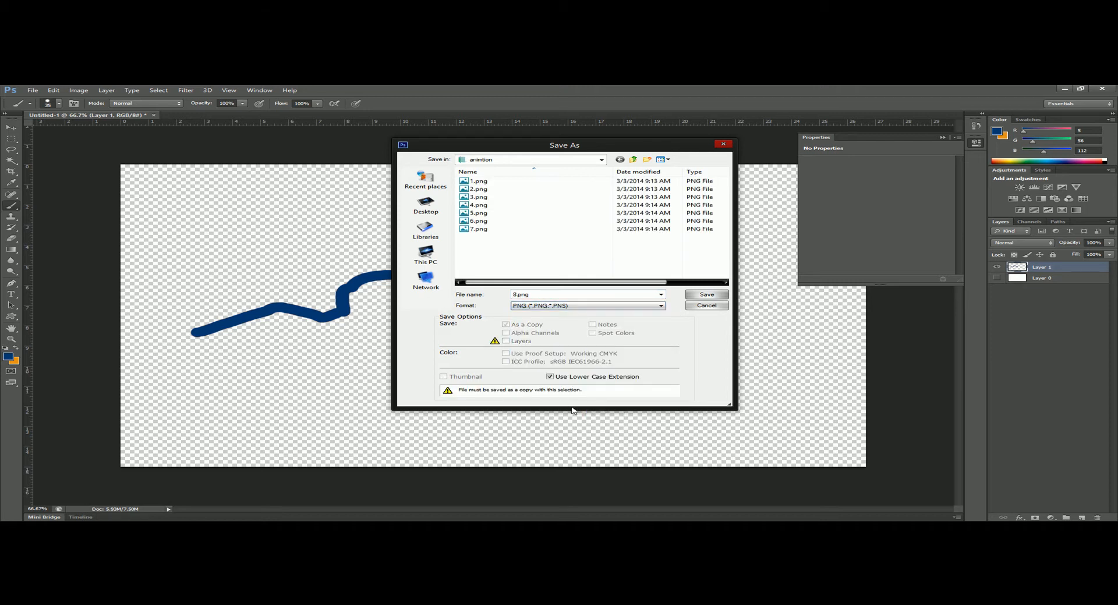
left_click(707, 295)
left_click(597, 223)
- Add a short rising stroke up to about 15 on the horizontal ruler and save the frame as 9.png in PNG format
left_click_drag(537, 284, 539, 283)
left_click(24, 91)
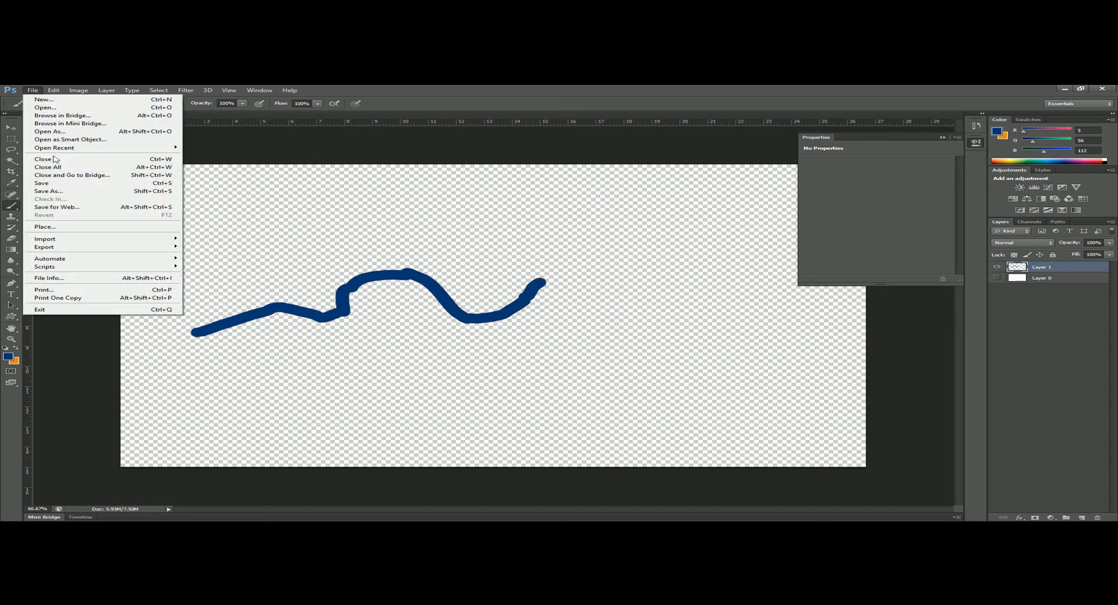
left_click(73, 187)
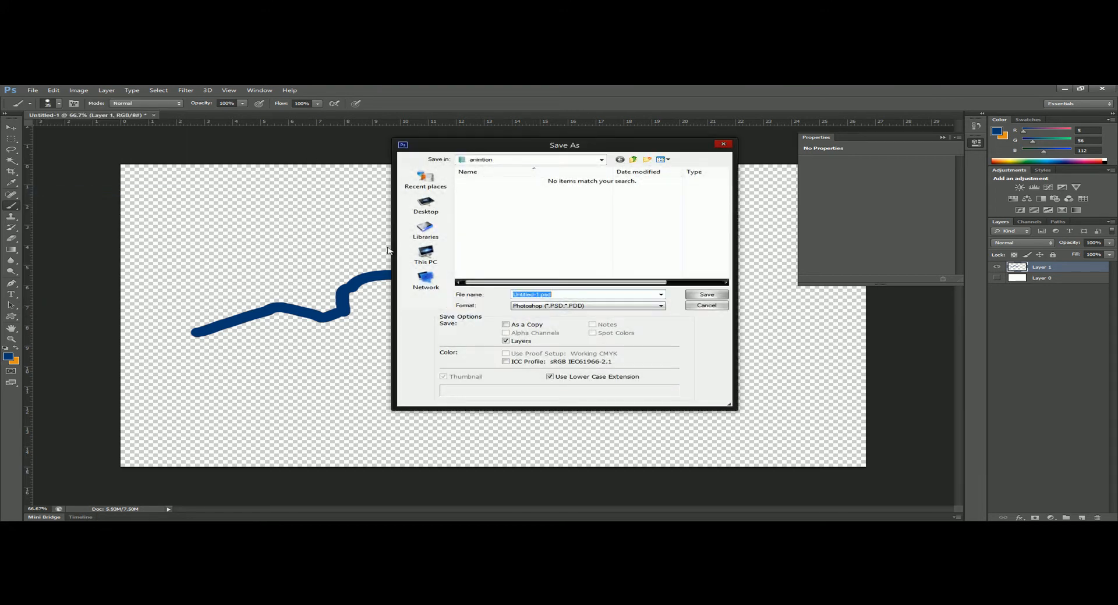
type("9")
left_click(568, 305)
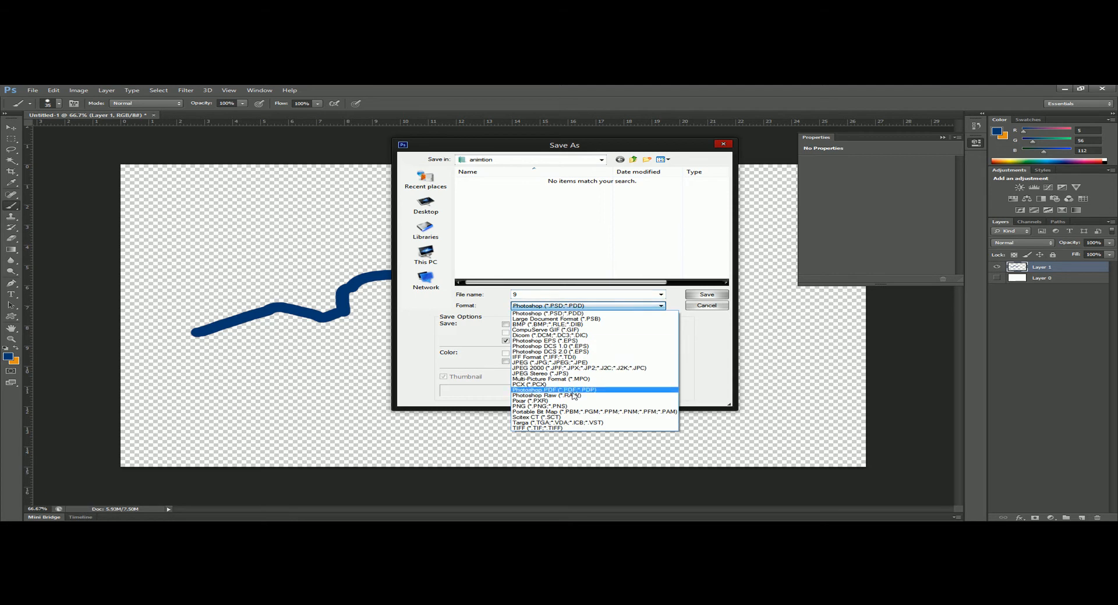
left_click(573, 407)
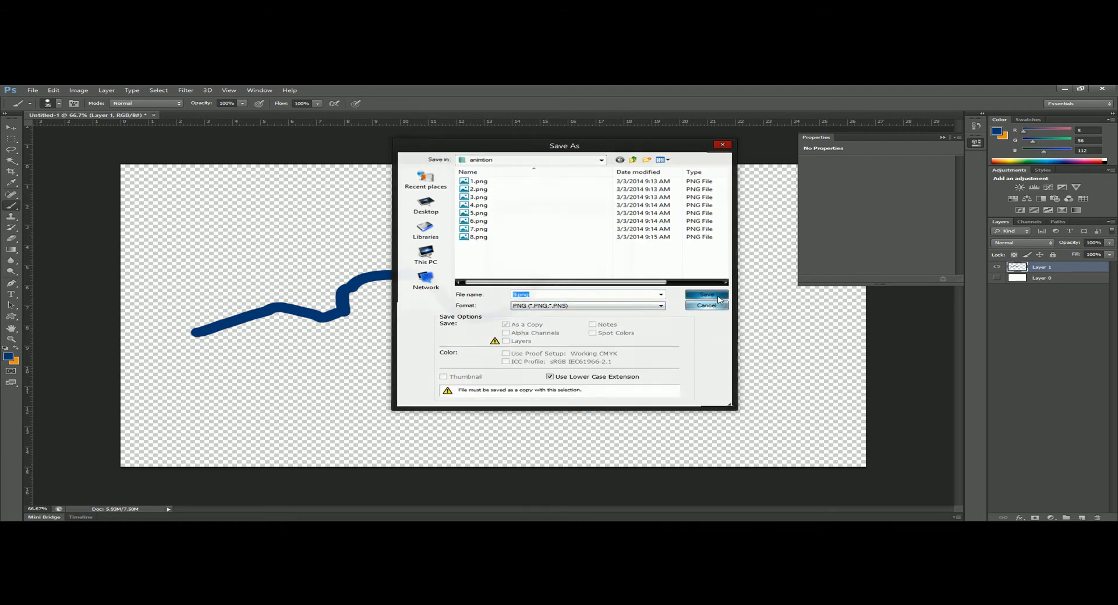
left_click(706, 294)
left_click(598, 224)
- Finish the line with a small rounded crest ending at about 16.2 on the horizontal ruler and save it as 10.png in PNG format
left_click_drag(538, 282, 569, 260)
left_click(34, 90)
left_click(91, 193)
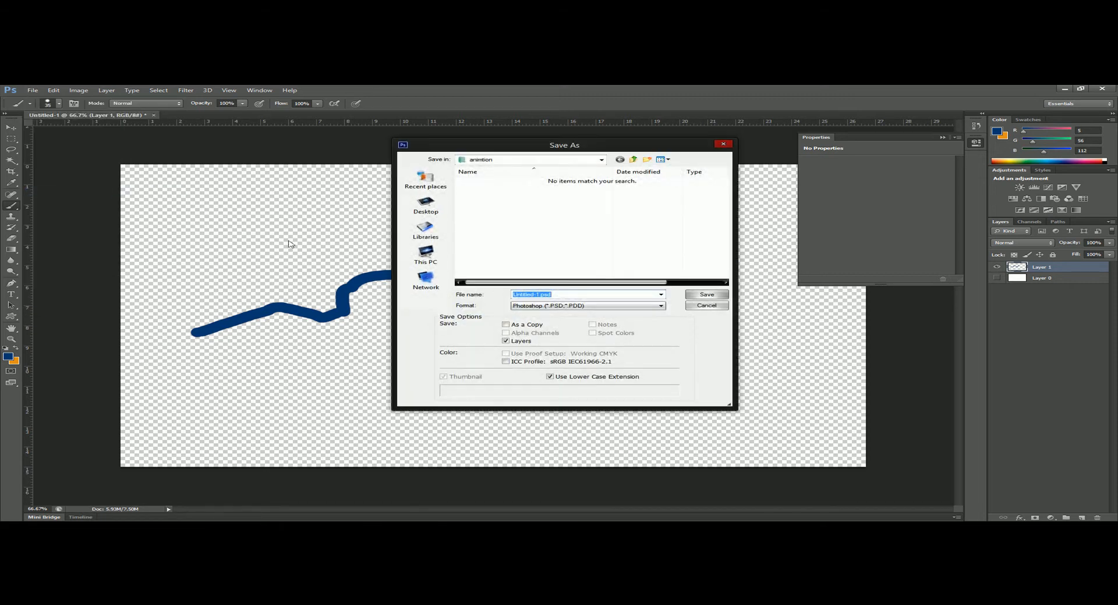
type("10")
left_click(632, 307)
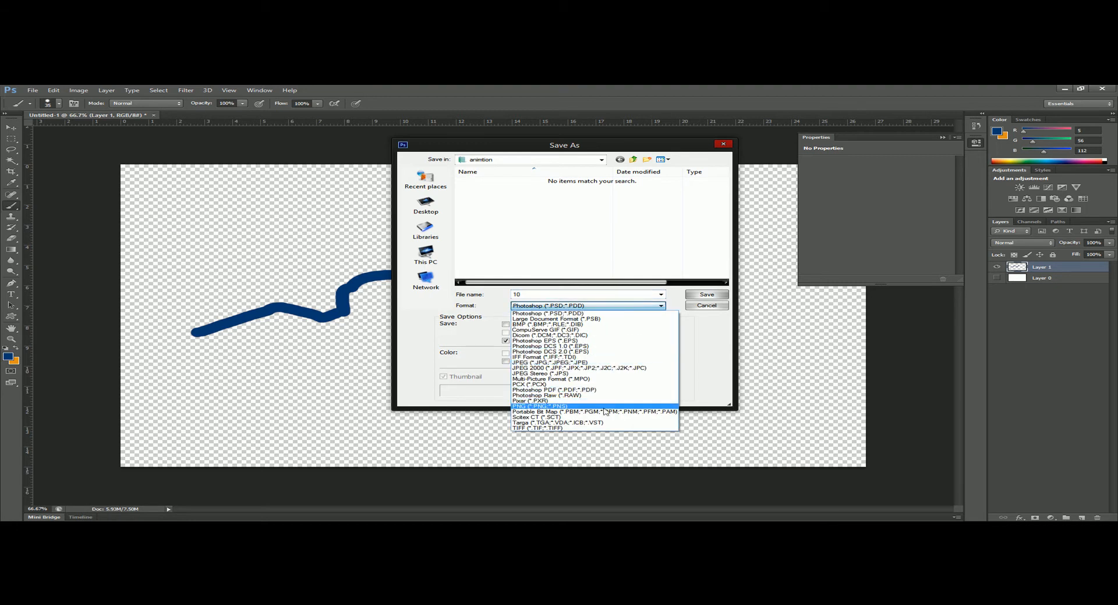
left_click(604, 407)
left_click(705, 295)
left_click(610, 223)
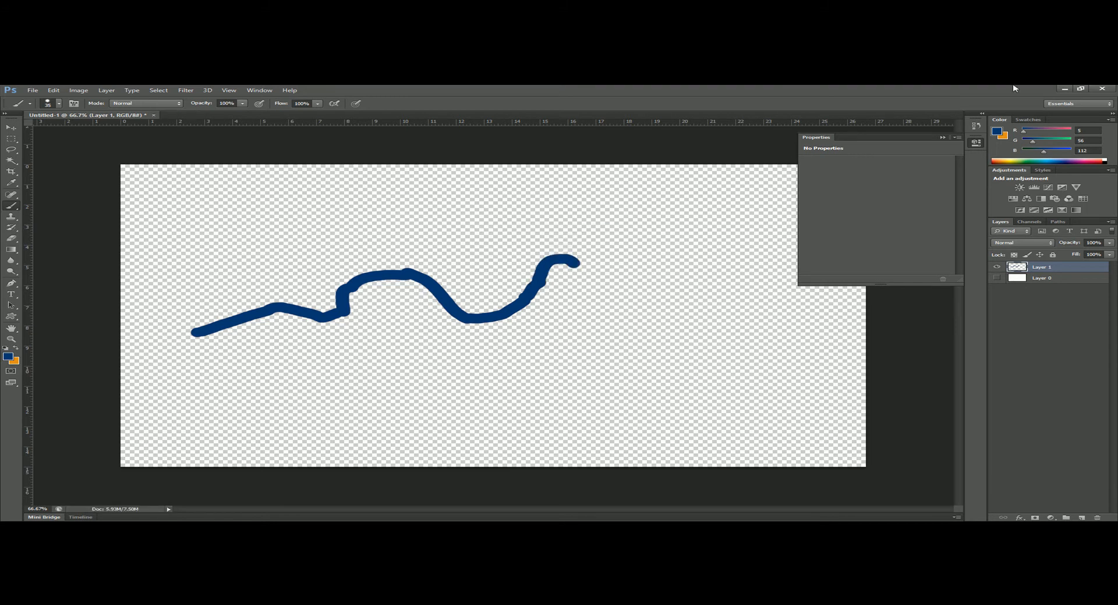
- Put Photoshop aside and open PhotoScape's Animated GIF editor
left_click(1065, 90)
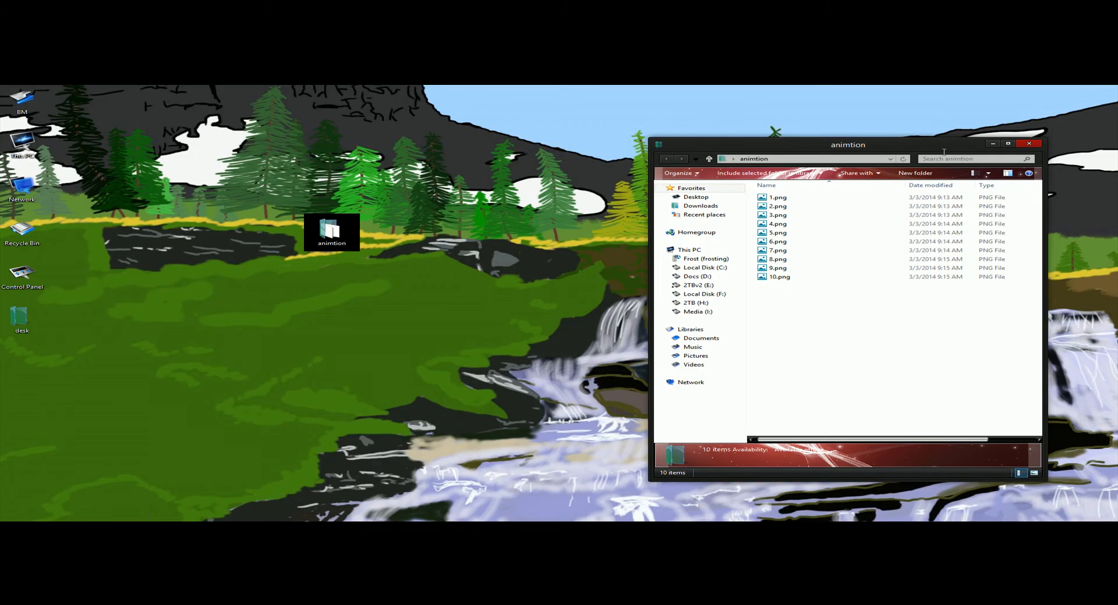
left_click_drag(954, 146, 907, 148)
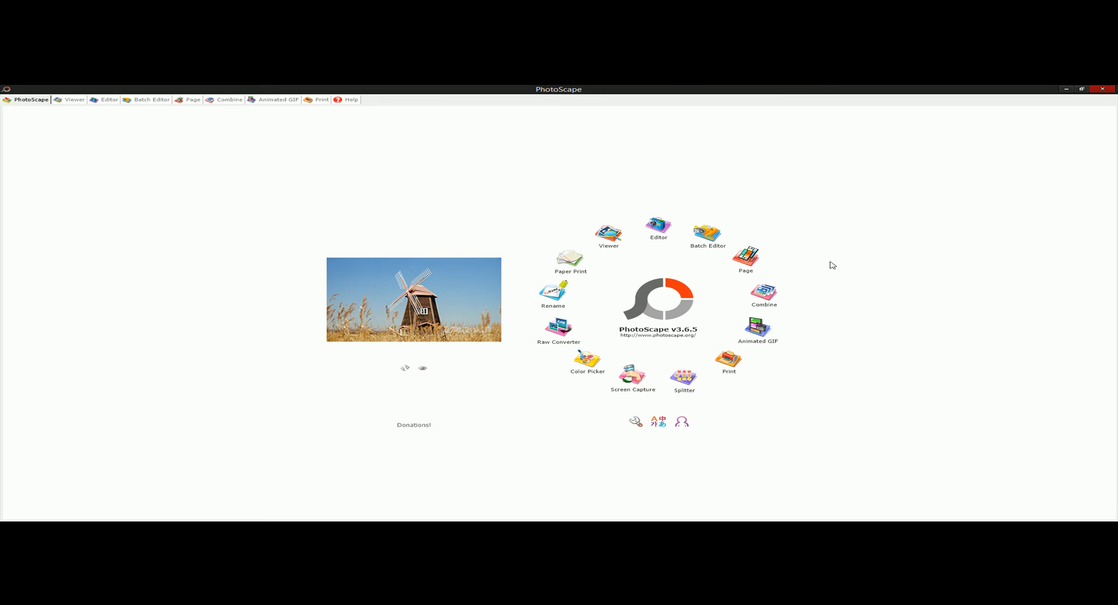
left_click(765, 330)
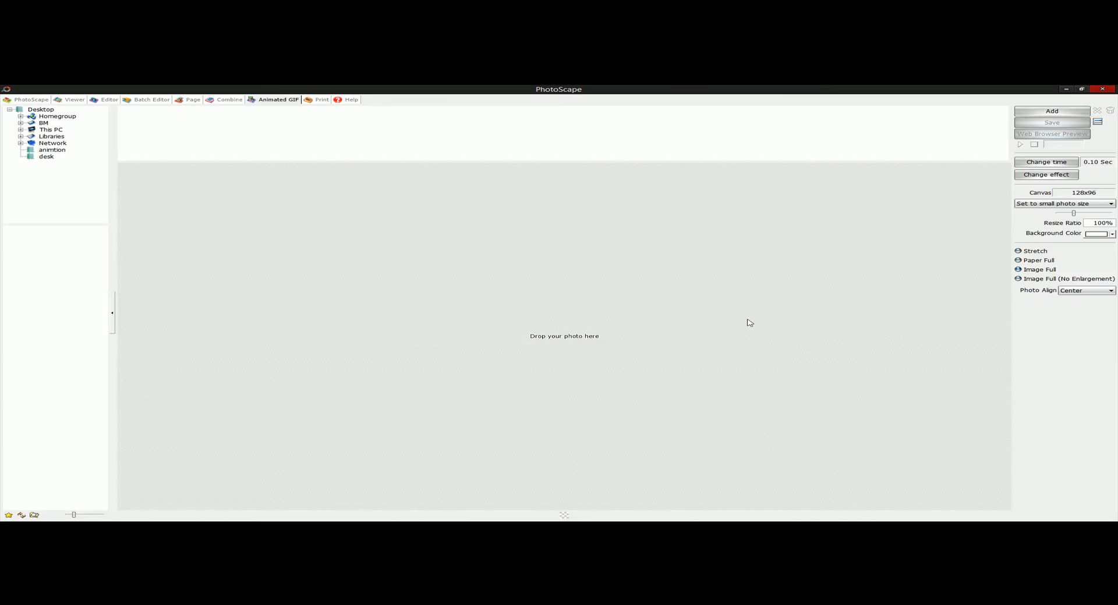
- Add the frames 1.png through 10.png from the animtion folder to the animation in numerical order
left_click(1043, 111)
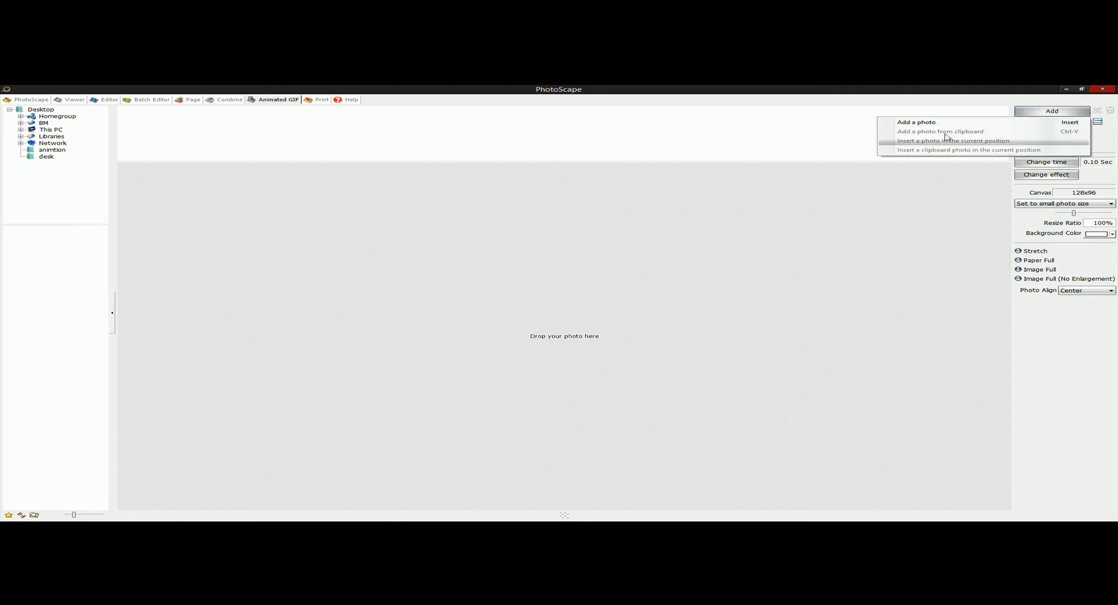
left_click(958, 126)
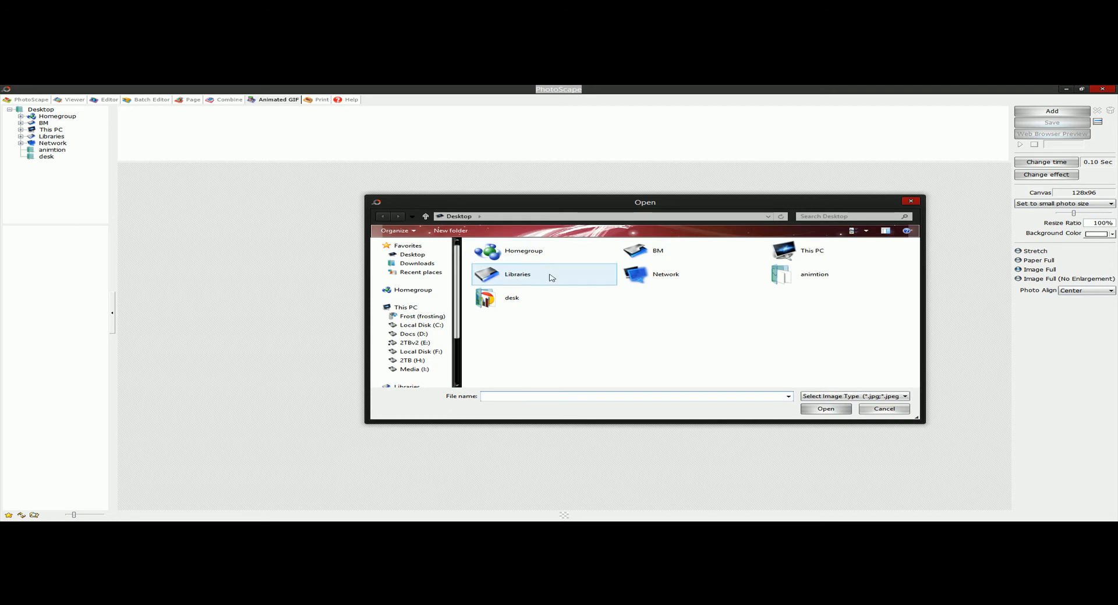
left_click(501, 254)
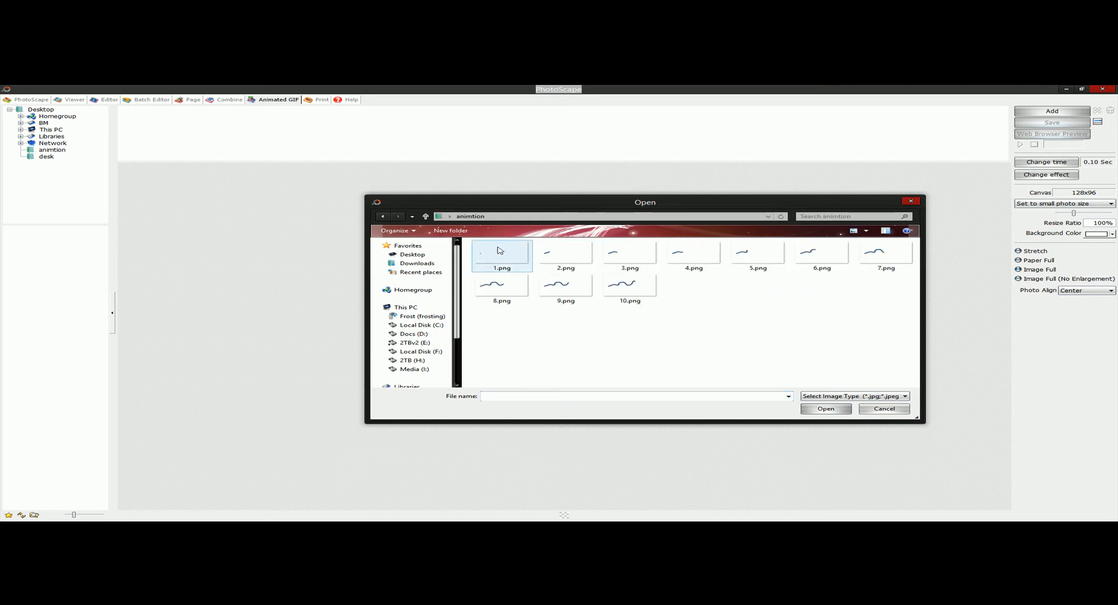
left_click(639, 297, "shift")
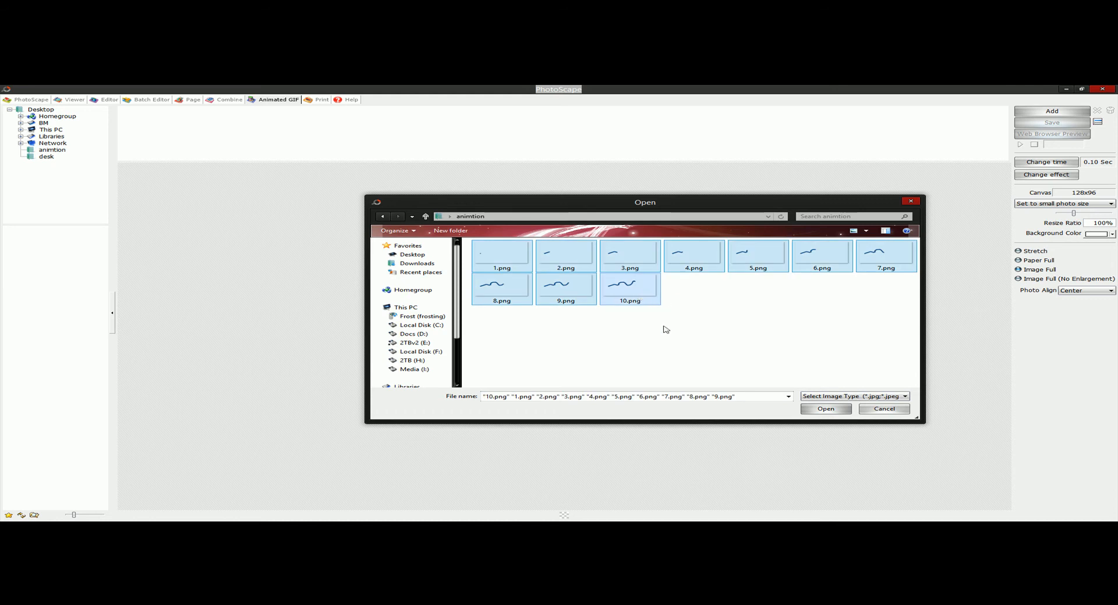
left_click(495, 259)
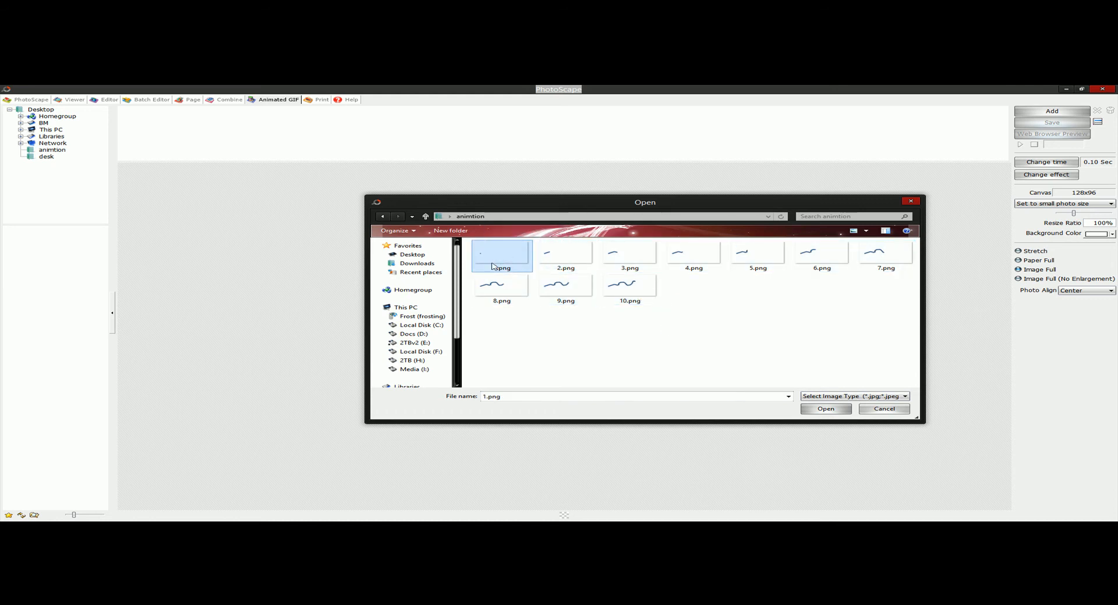
left_click_drag(465, 241, 890, 307)
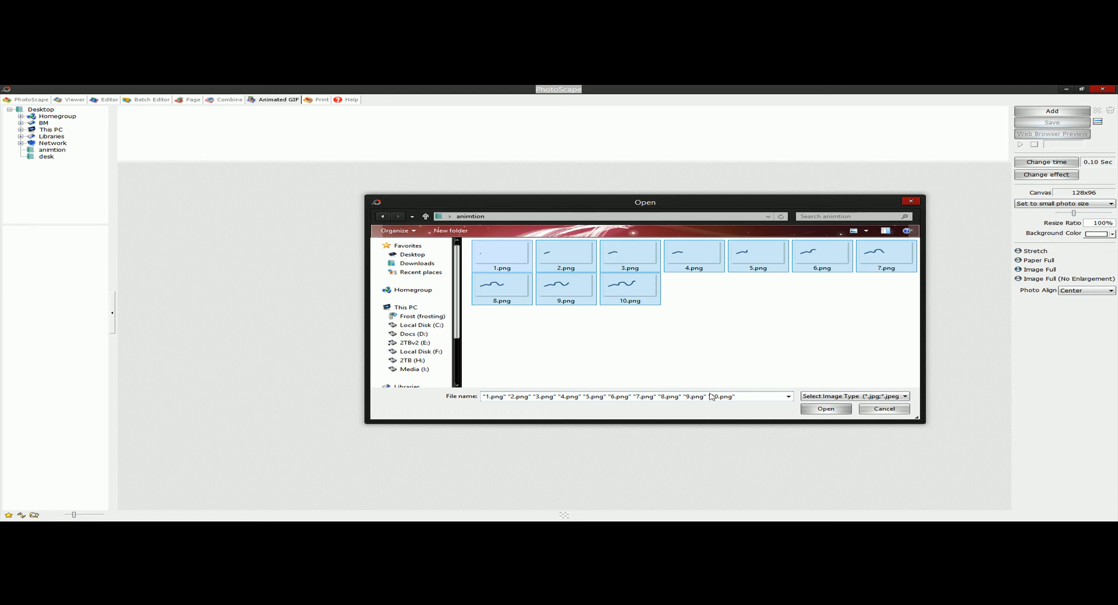
left_click(826, 408)
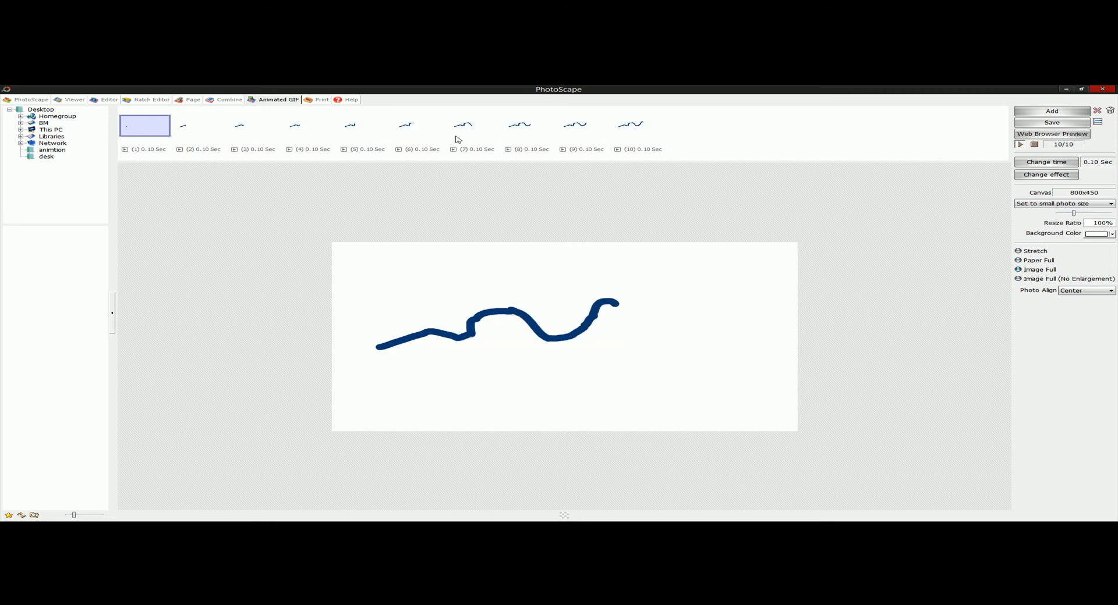
- Set the display time of all ten frames to 5 hundredths of a second
left_click(1069, 163)
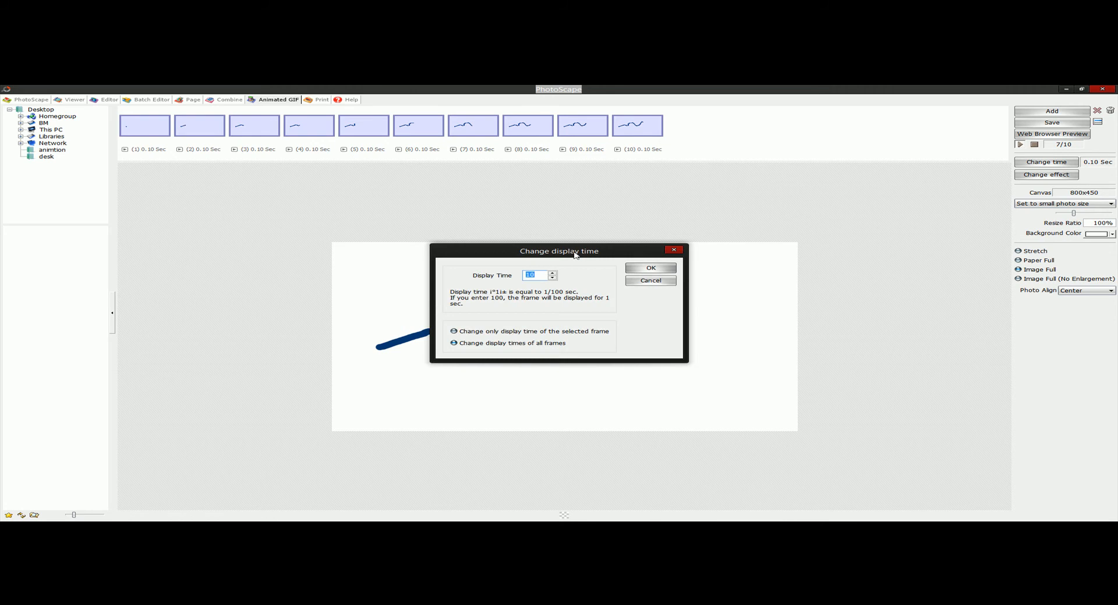
left_click_drag(575, 254, 781, 207)
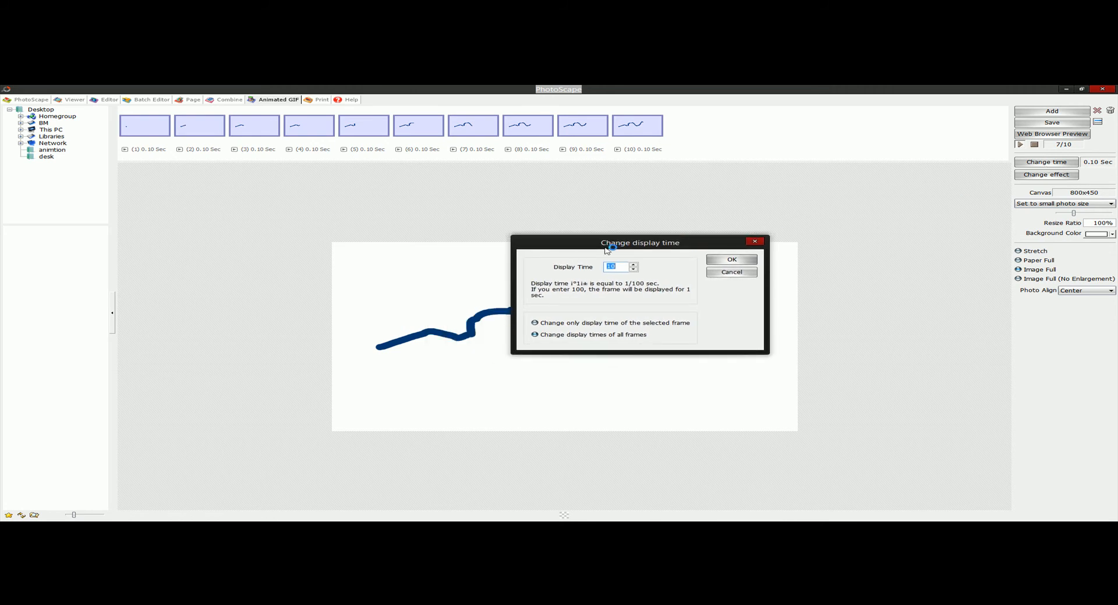
left_click_drag(666, 247, 757, 223)
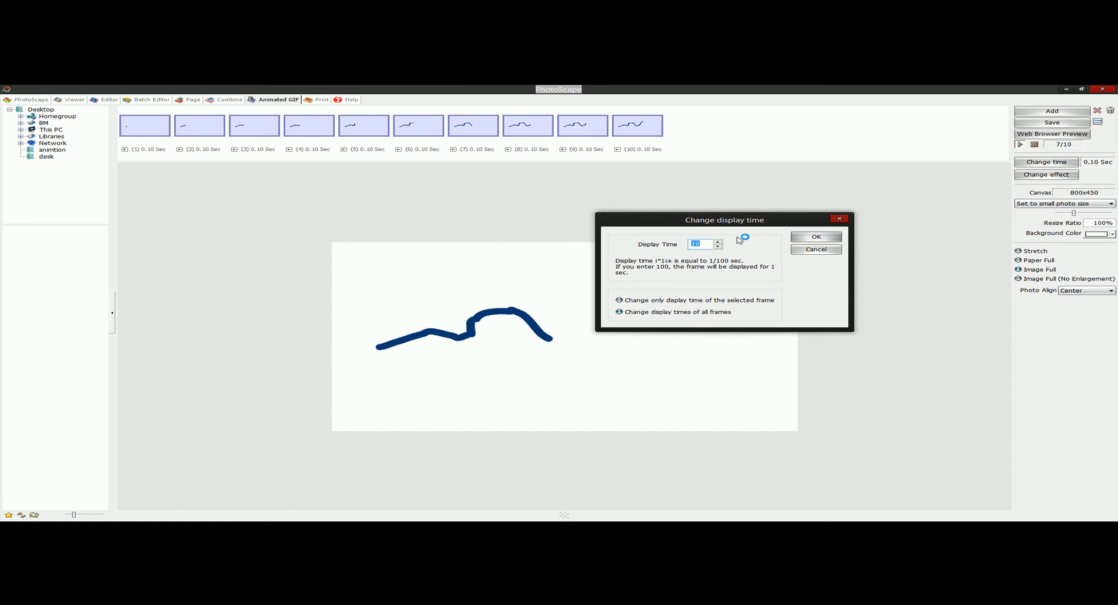
left_click(815, 237)
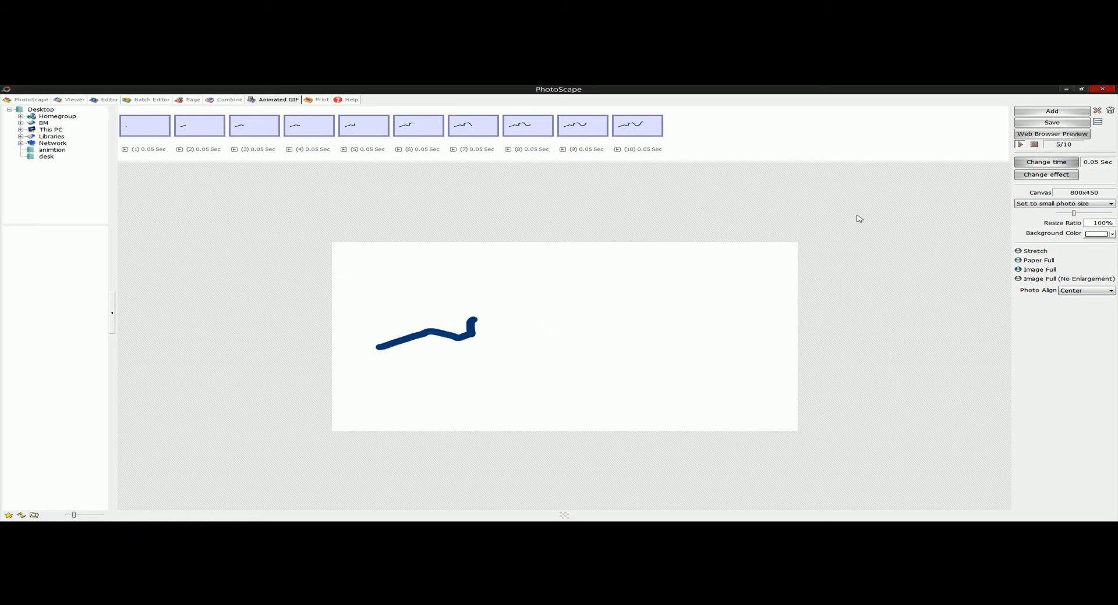
- Try display times of 1, 2 and 3 hundredths of a second on all frames
left_click(1046, 162)
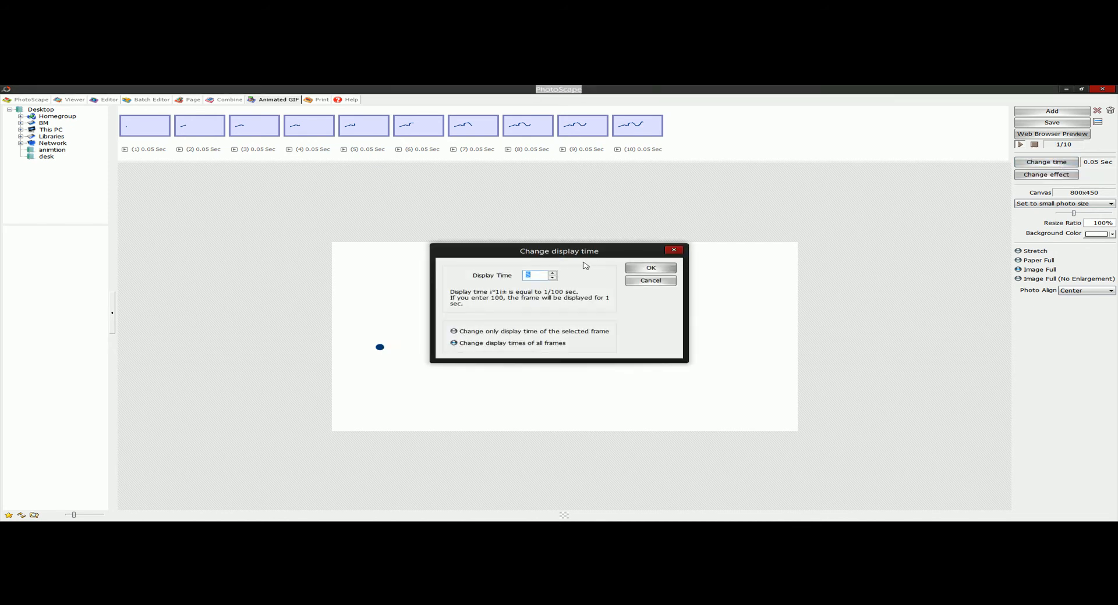
left_click(647, 268)
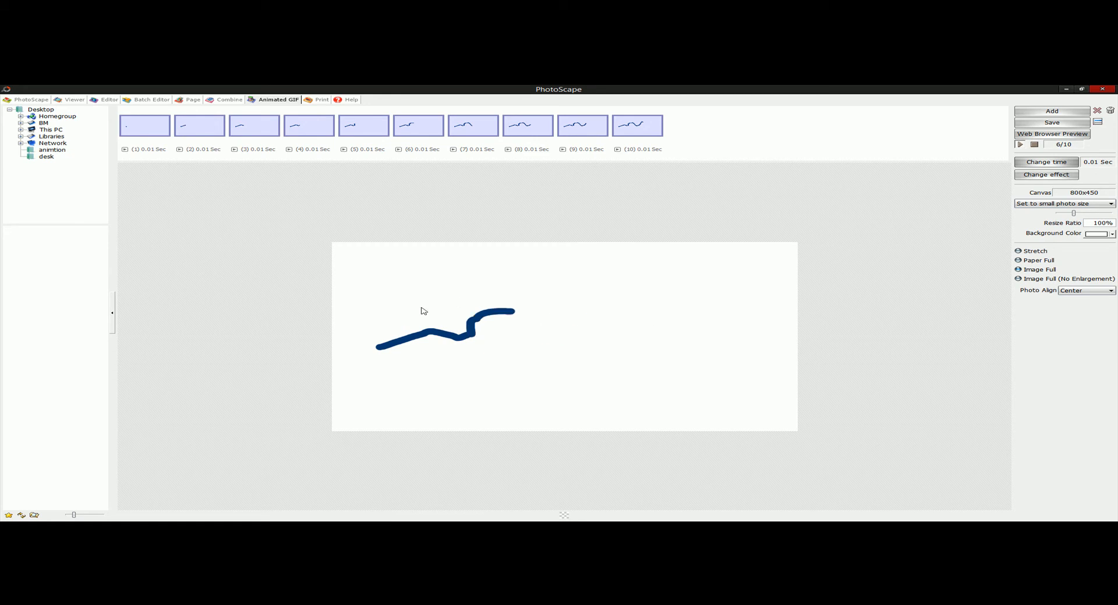
left_click(1046, 162)
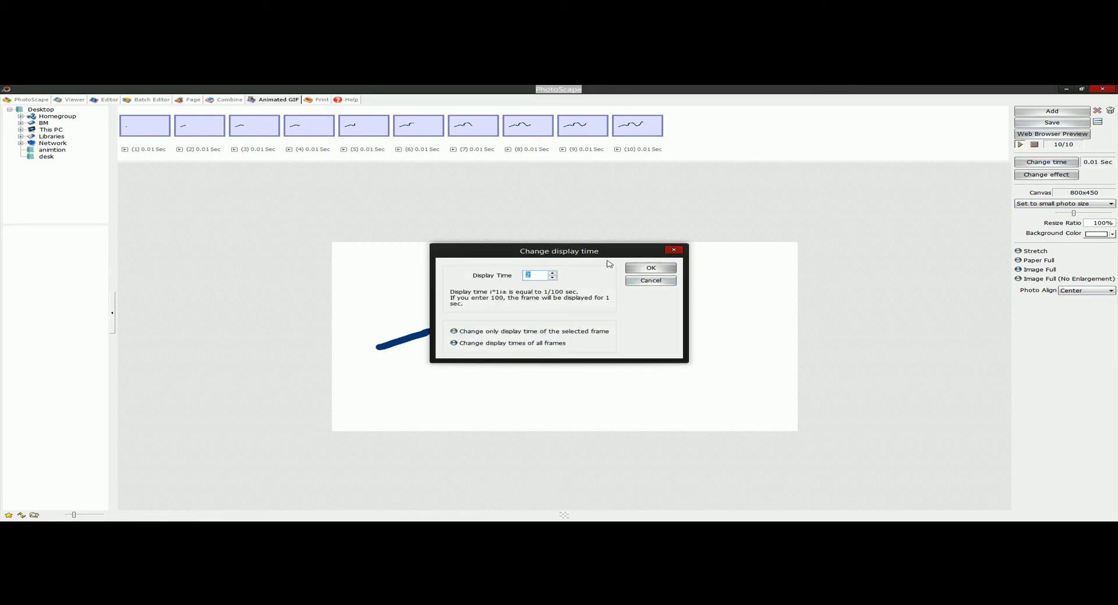
left_click(650, 267)
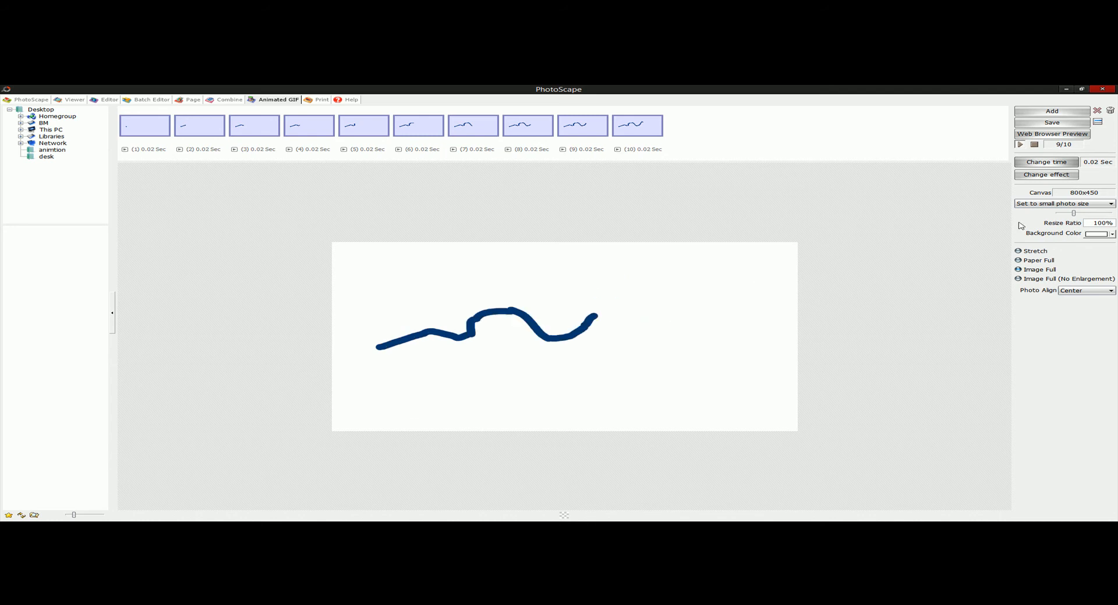
left_click(1047, 162)
left_click(553, 273)
left_click(650, 268)
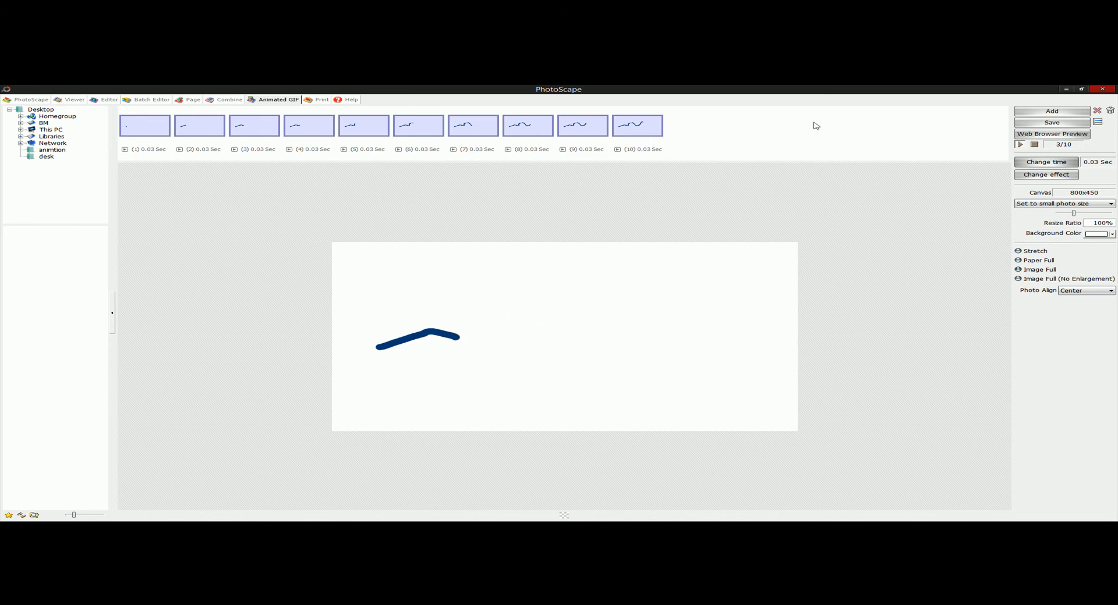
- Select only frames 1 to 5 and set their display time to 2 hundredths of a second
left_click(173, 135)
left_click(165, 130)
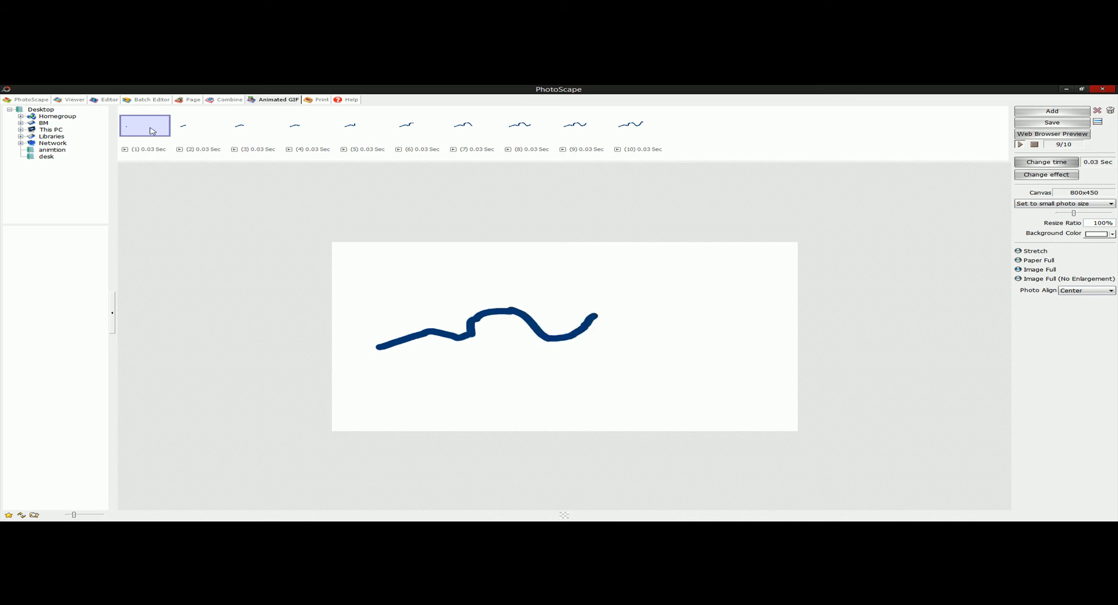
left_click(357, 128, "shift")
left_click(1046, 162)
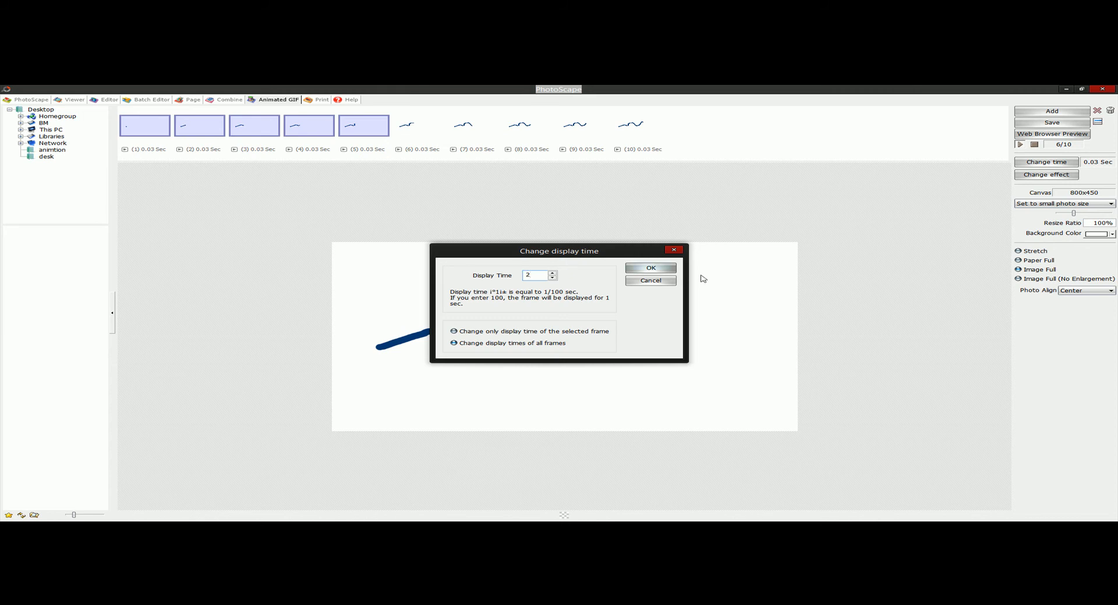
left_click(673, 272)
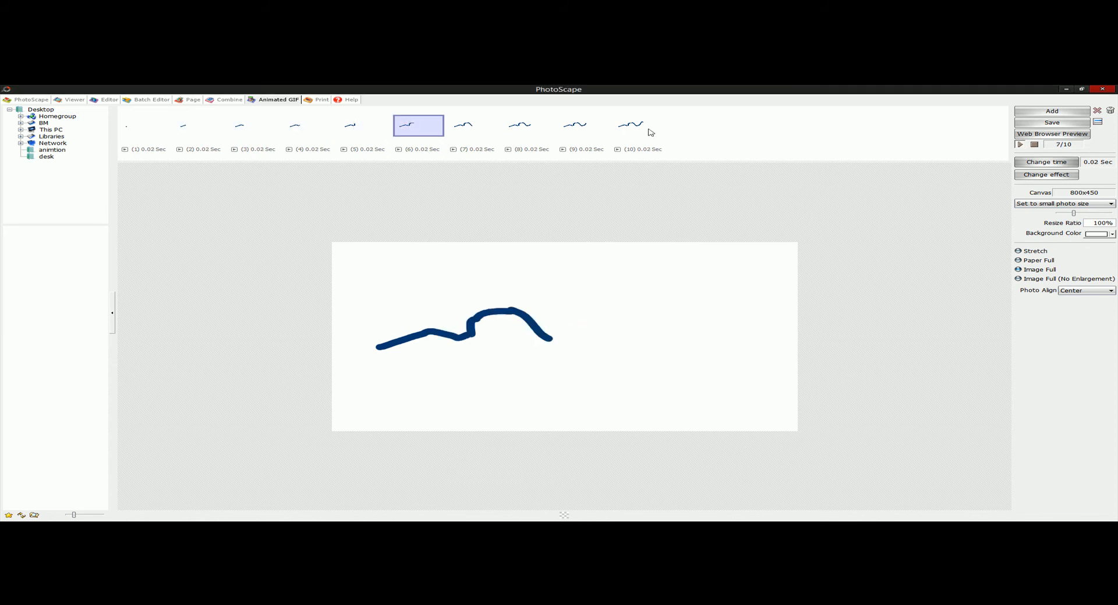
- Set the display time of frames 6 to 10 to 5 hundredths of a second
left_click(1046, 163)
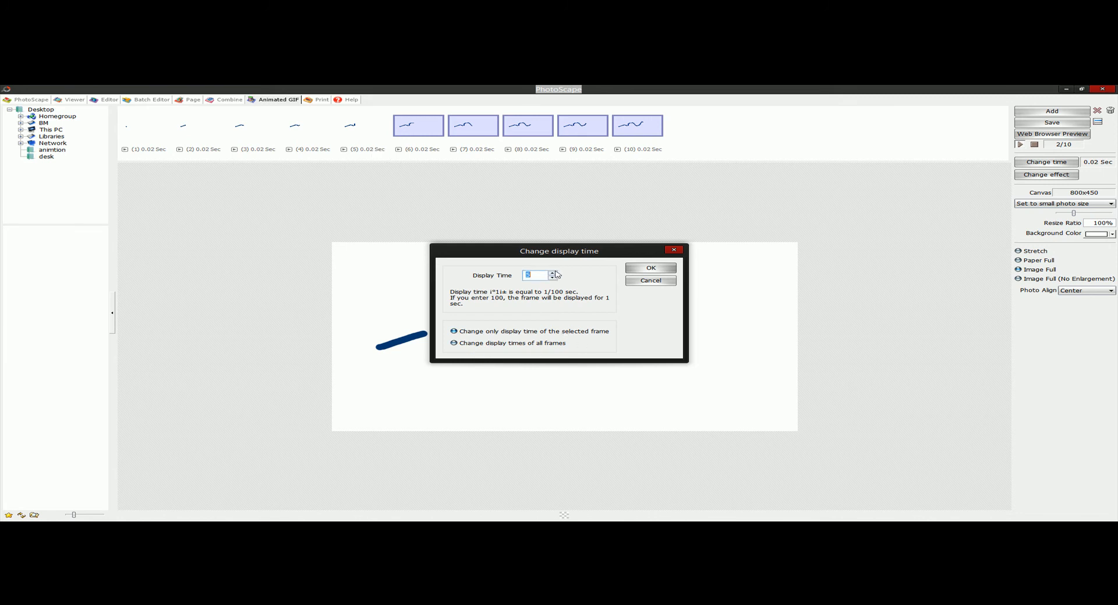
left_click(658, 269)
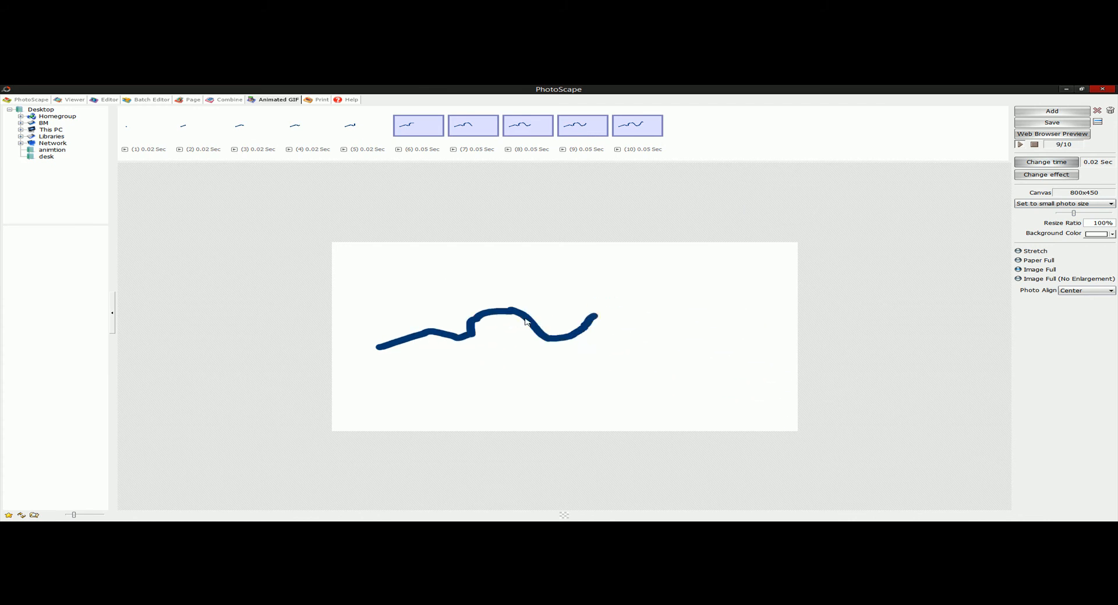
- Set the display time of frames 6 to 10 to 1 hundredth of a second and clear the frame selection
left_click(412, 130)
left_click(643, 128, "shift")
left_click(1027, 162)
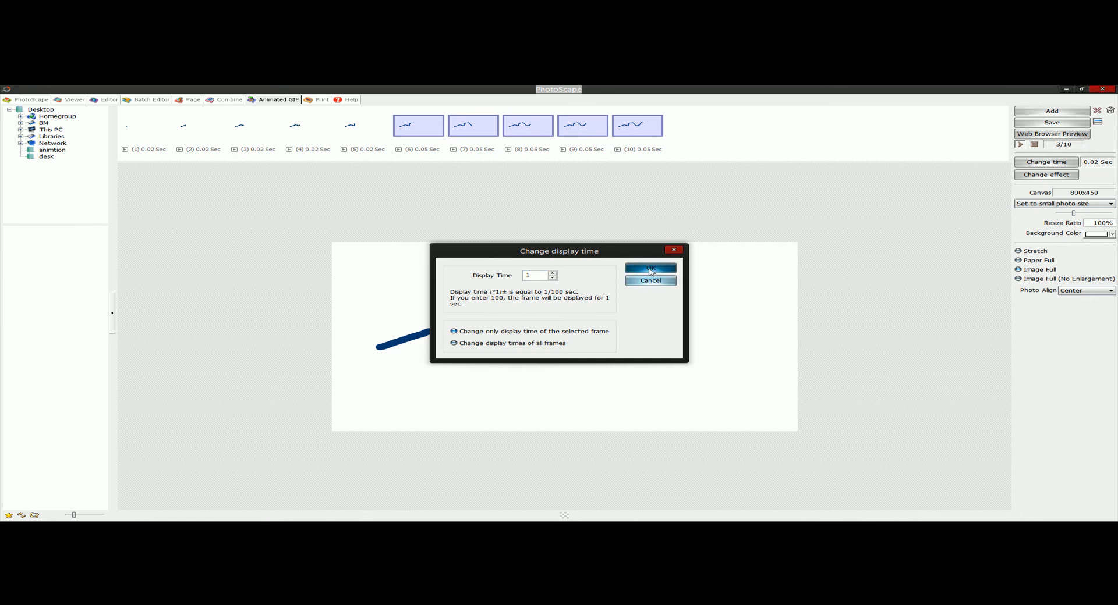
left_click(628, 269)
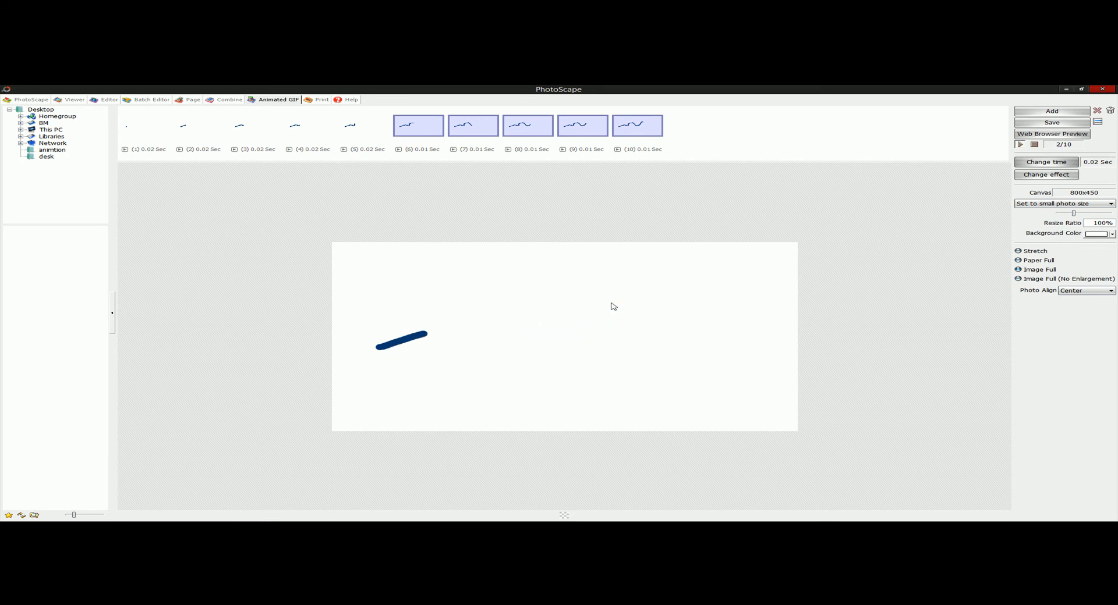
left_click(774, 135)
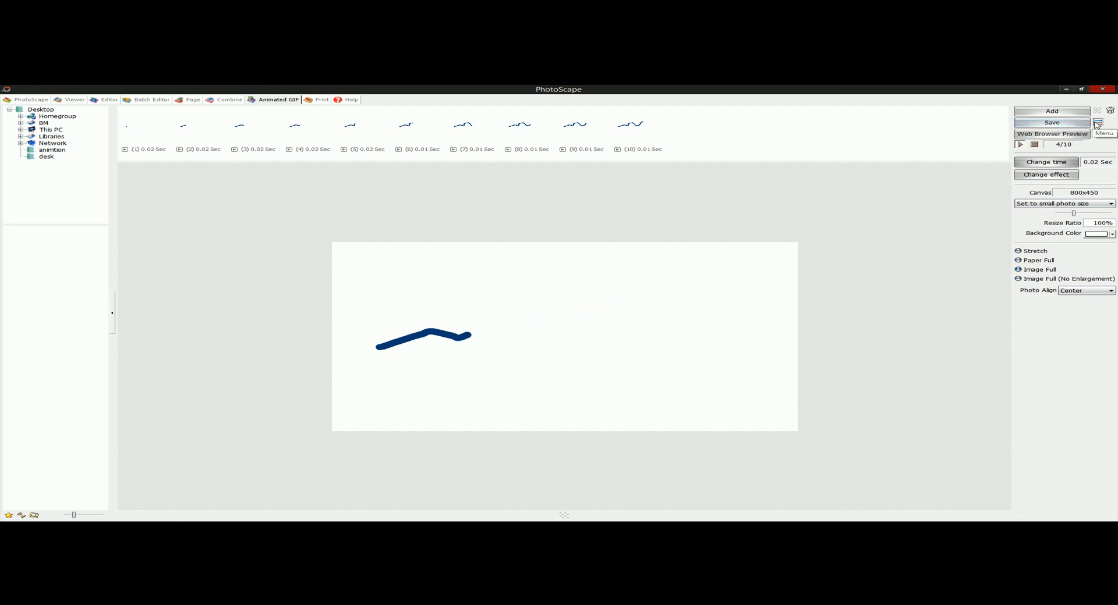
- Save the animation at the full 800 x 450 canvas size as anigif in GIF format in the animtion folder
left_click(1075, 125)
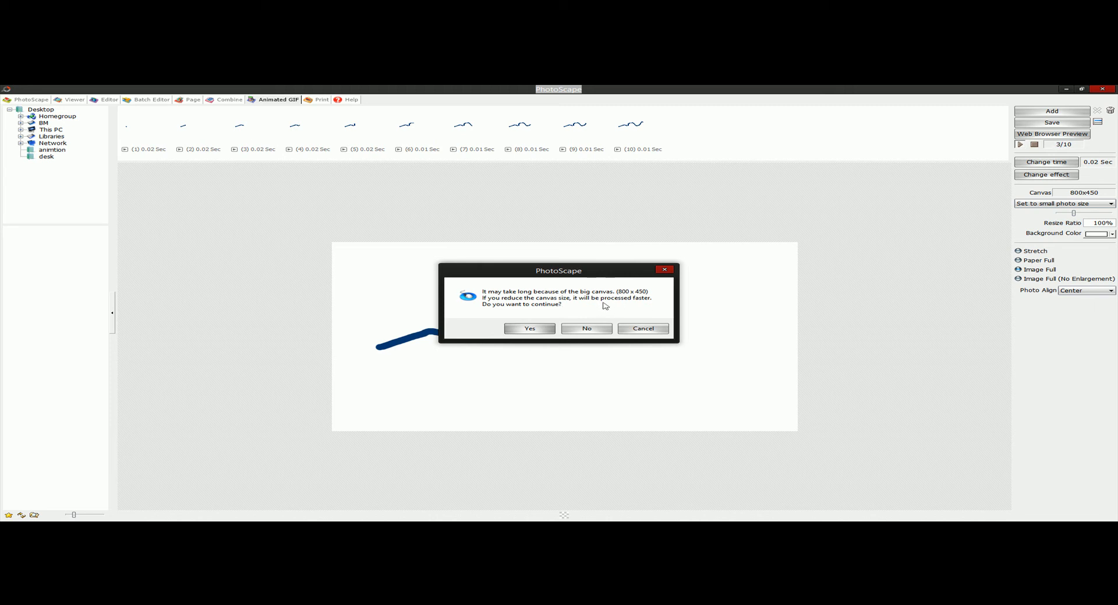
left_click_drag(586, 278, 315, 225)
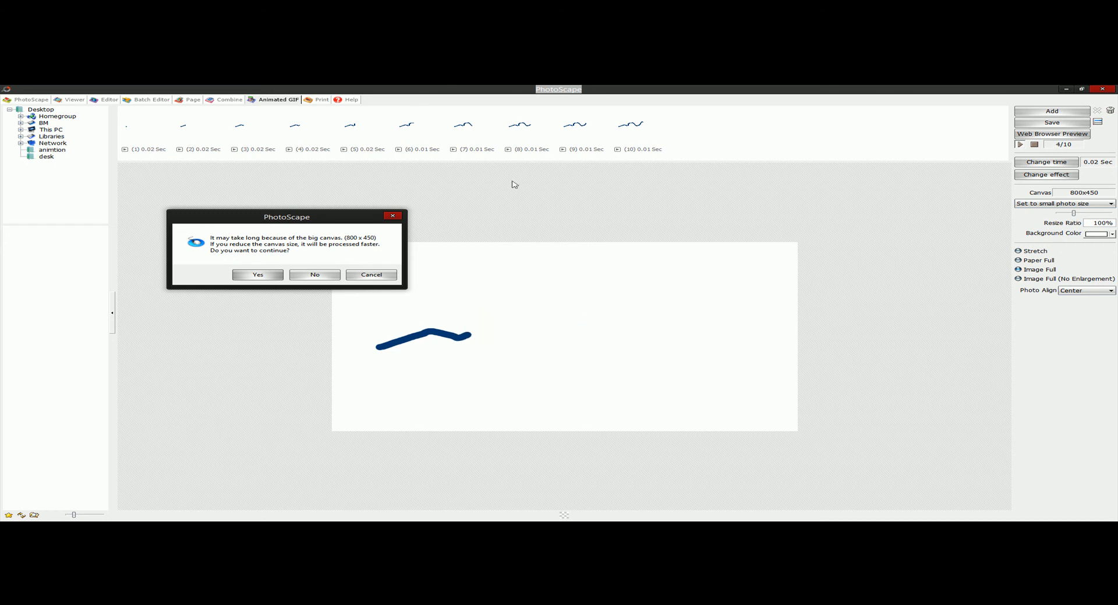
left_click_drag(359, 217, 701, 207)
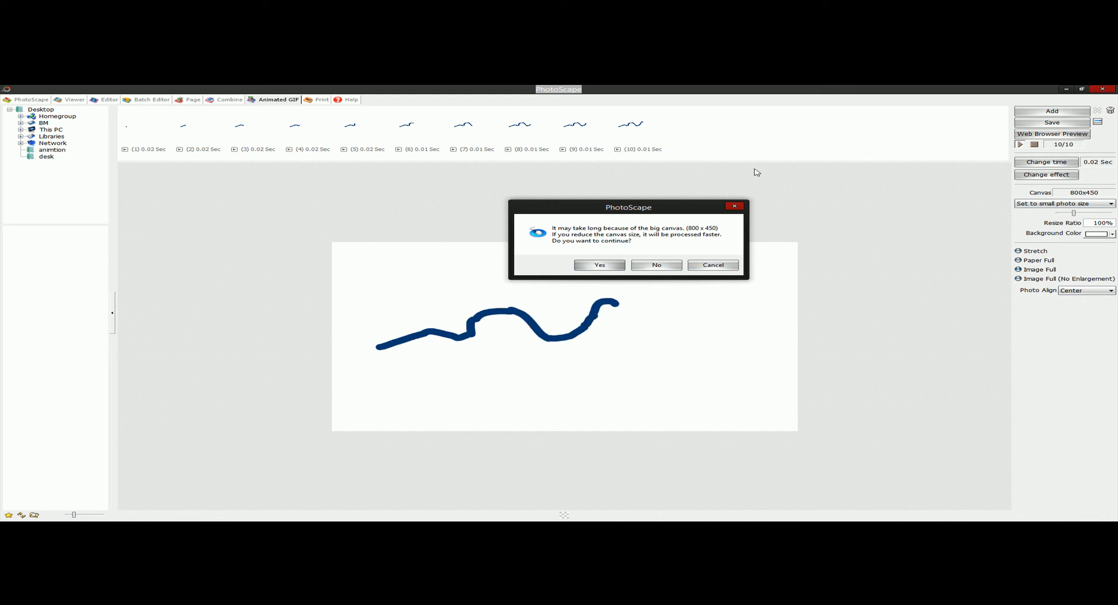
left_click(606, 265)
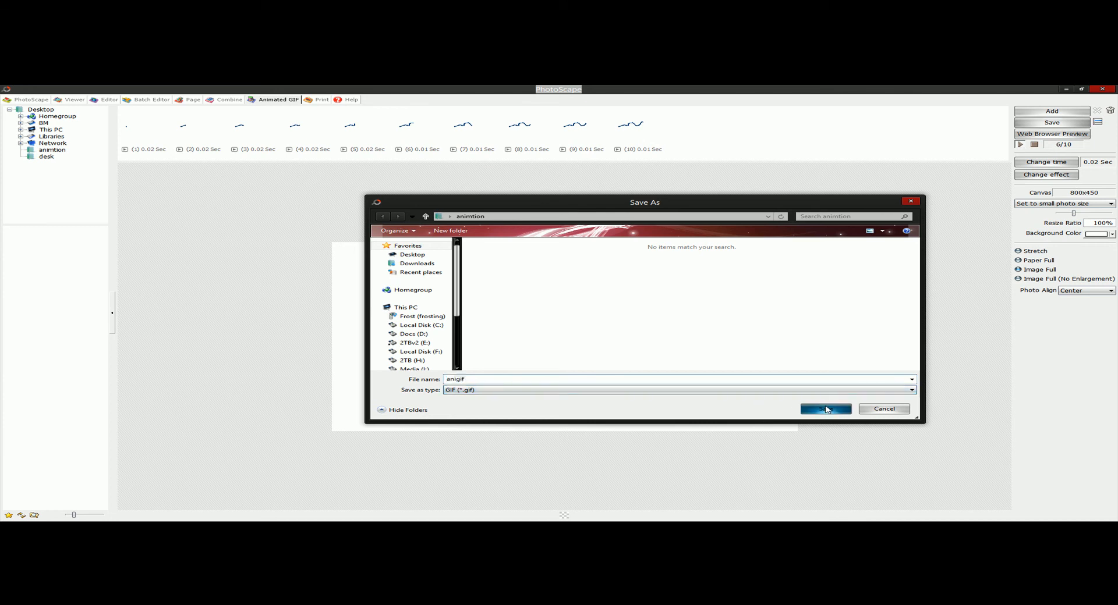
left_click(826, 409)
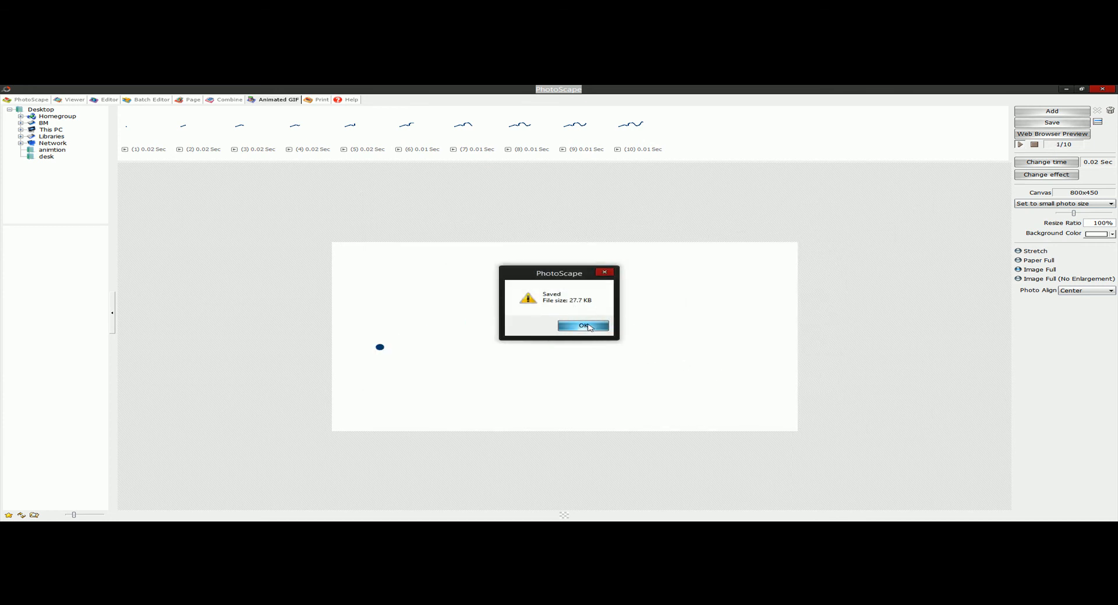
left_click(588, 327)
- Close PhotoScape and select anigif.gif in the animtion folder
left_click(1104, 88)
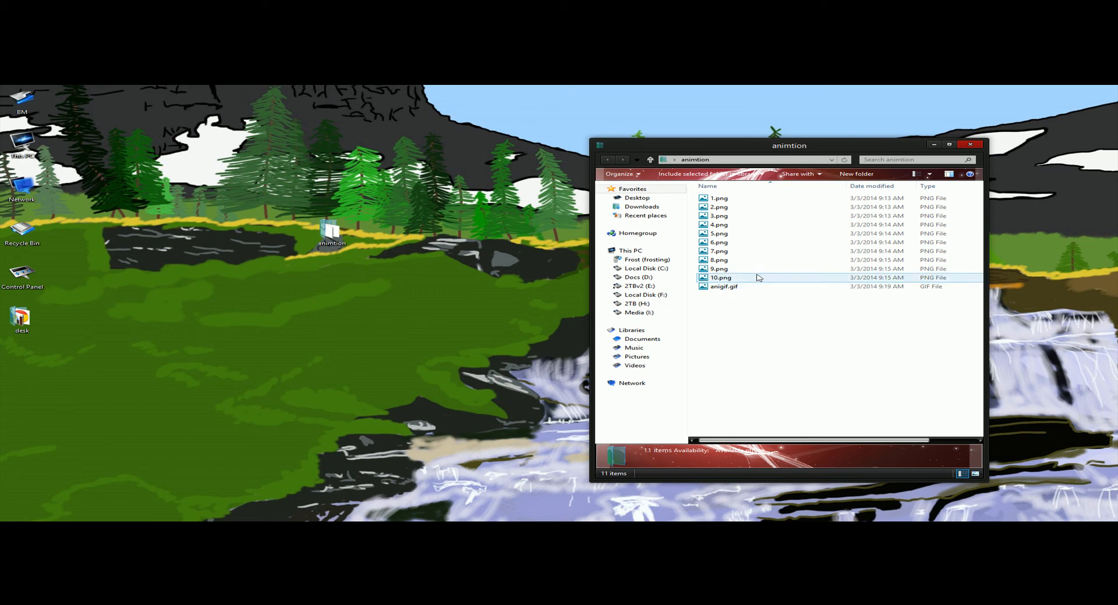
right_click(723, 288)
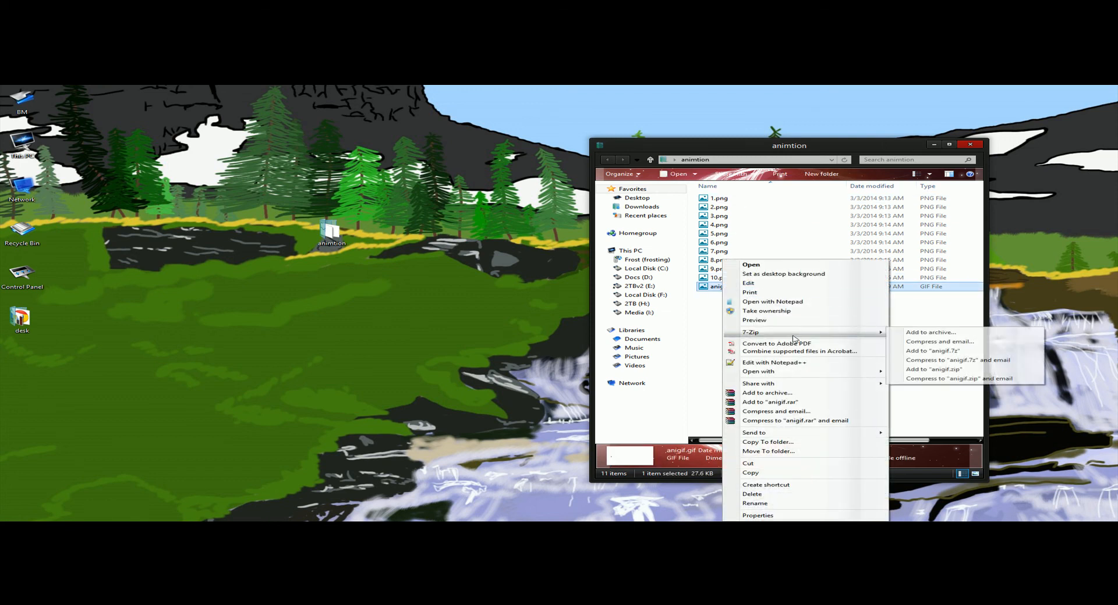
left_click(716, 291)
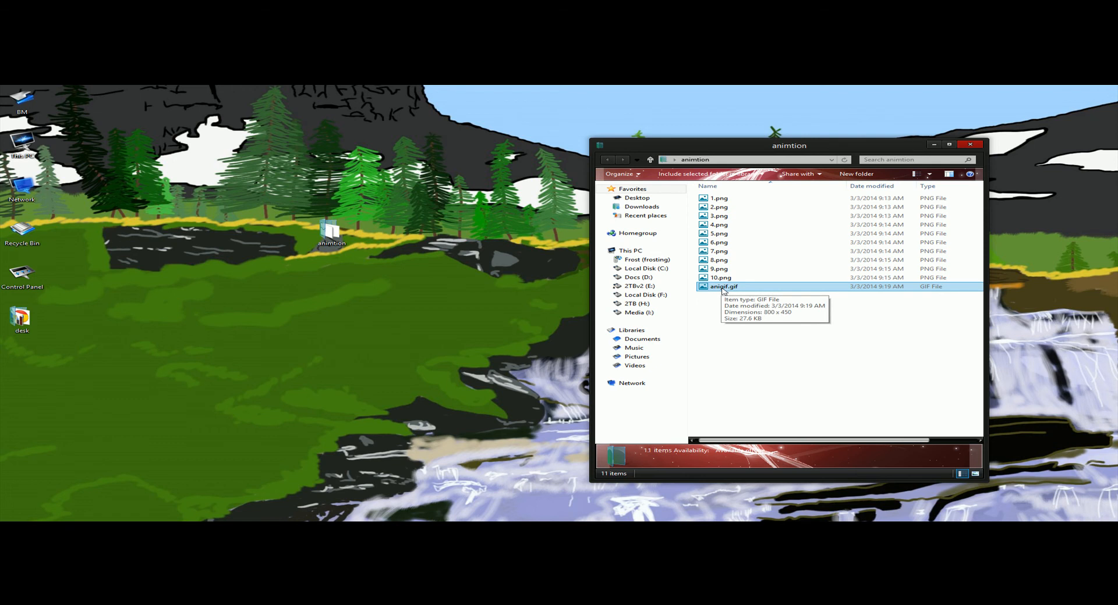
- Play anigif.gif in Internet Explorer, postponing the browser setup and declining the default-browser offer, and close the browser
right_click(724, 291)
mouse_move(802, 371)
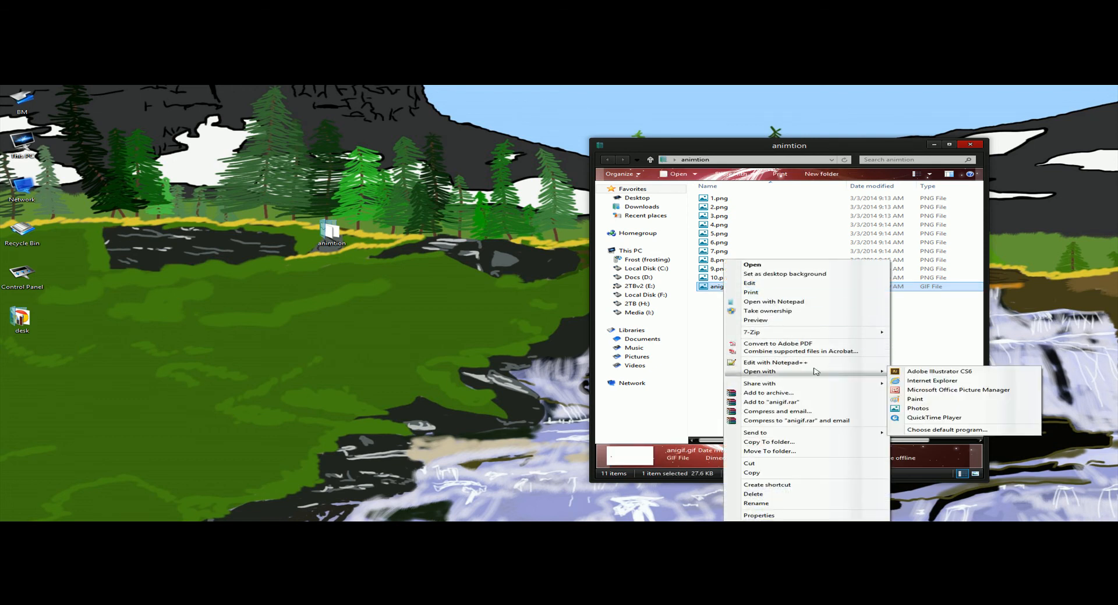
left_click(931, 382)
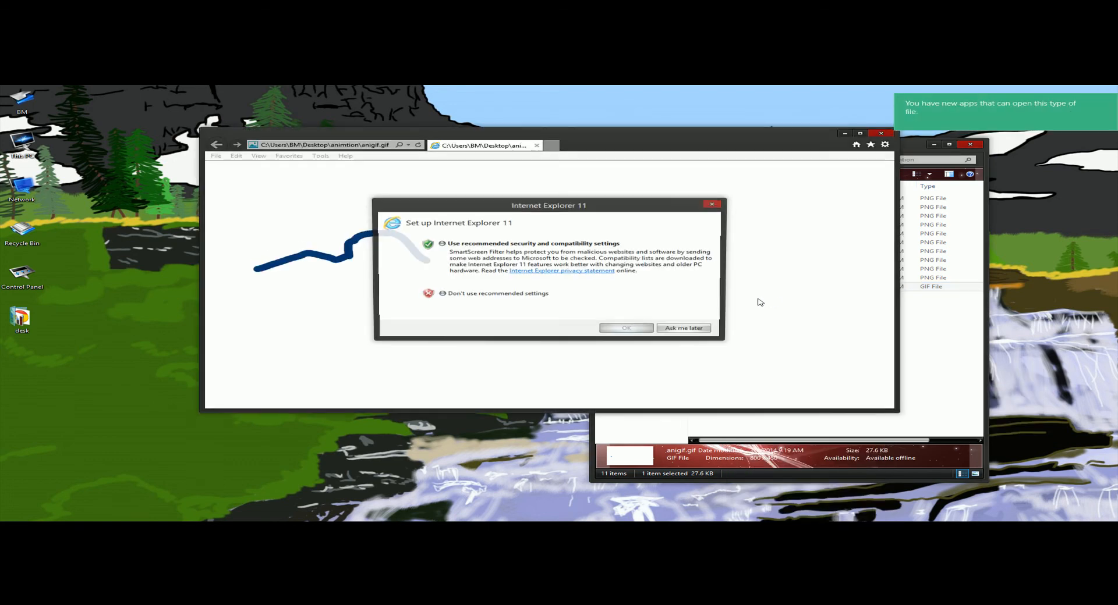
left_click(687, 329)
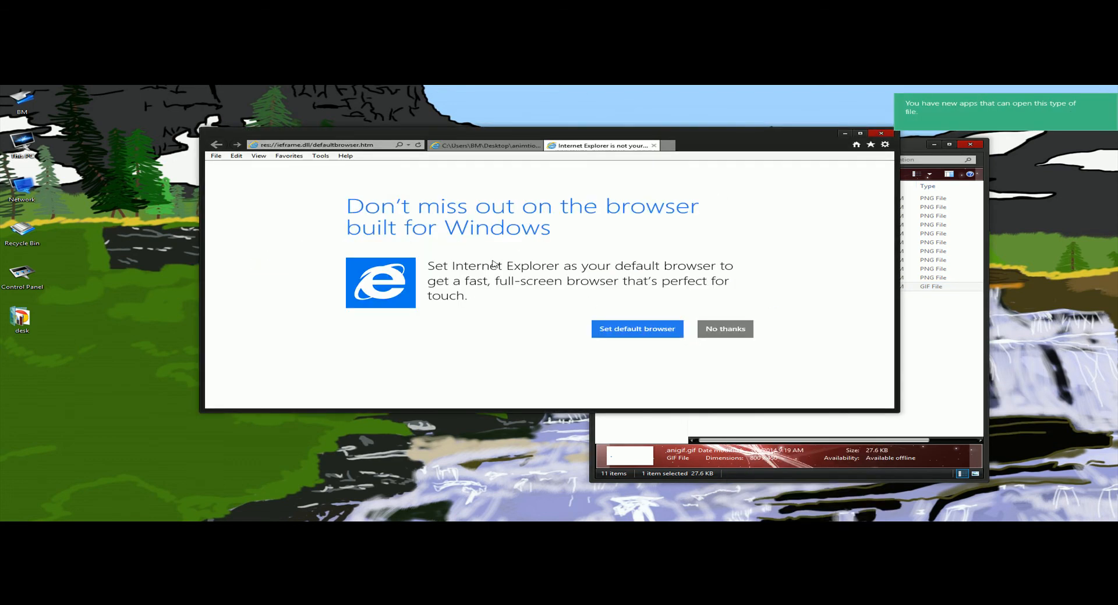
left_click(729, 327)
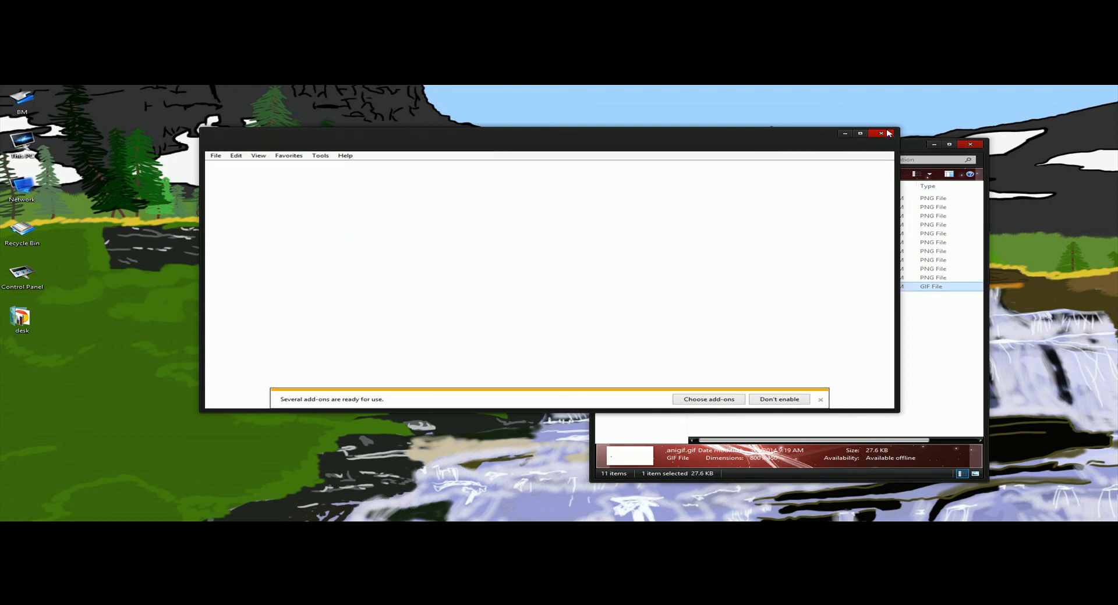
left_click(888, 132)
- Preview anigif.gif from the animtion folder in Windows Photo Viewer and close the viewer
left_click_drag(882, 150, 791, 150)
right_click(641, 289)
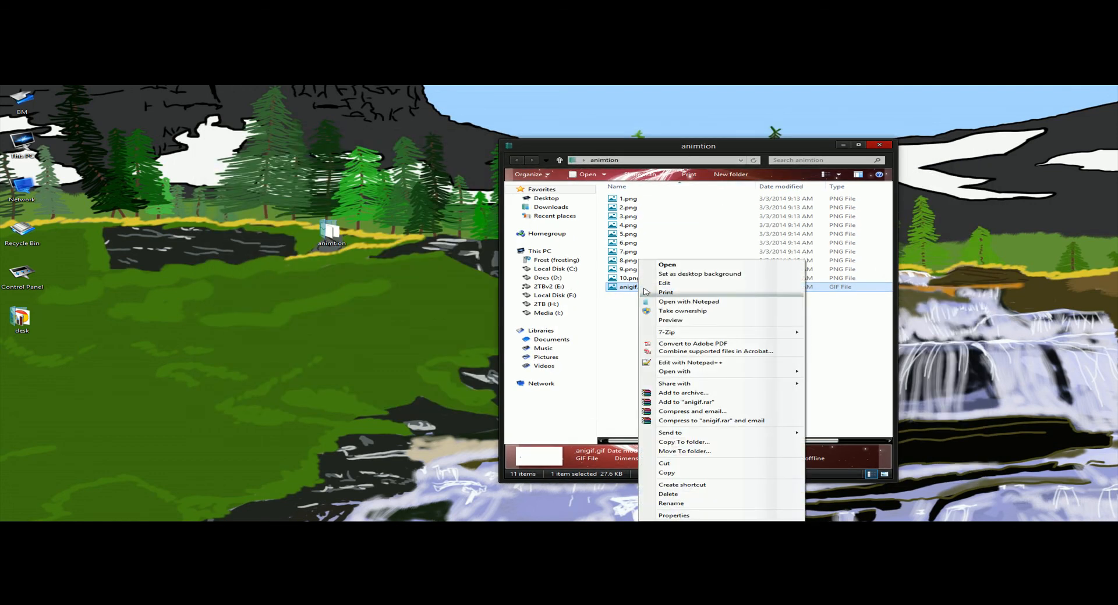
left_click(677, 322)
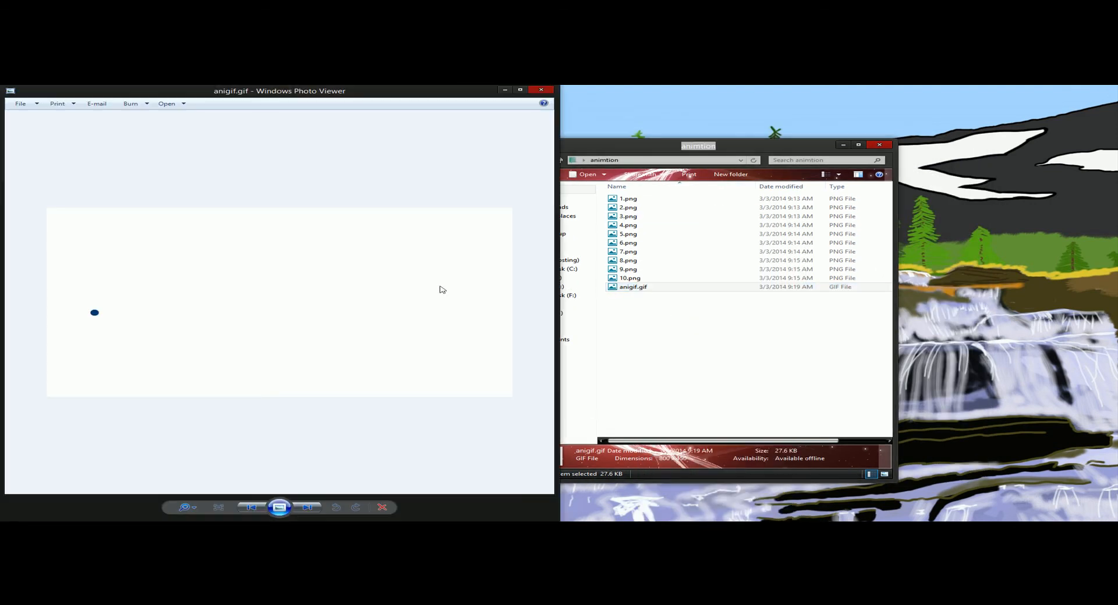
left_click(542, 91)
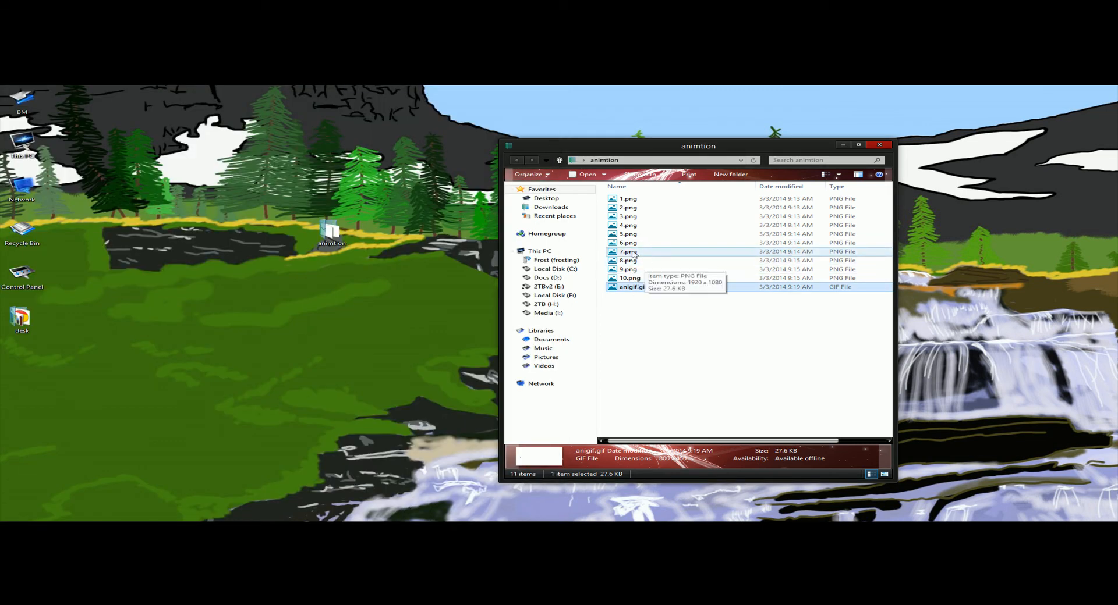